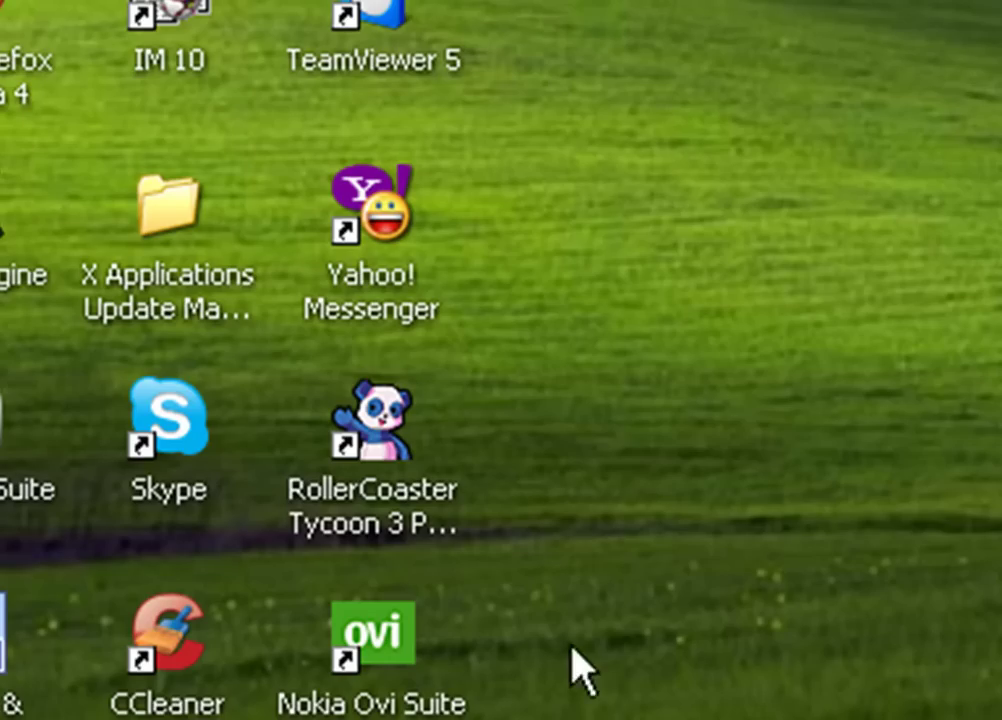
left_click(430, 555)
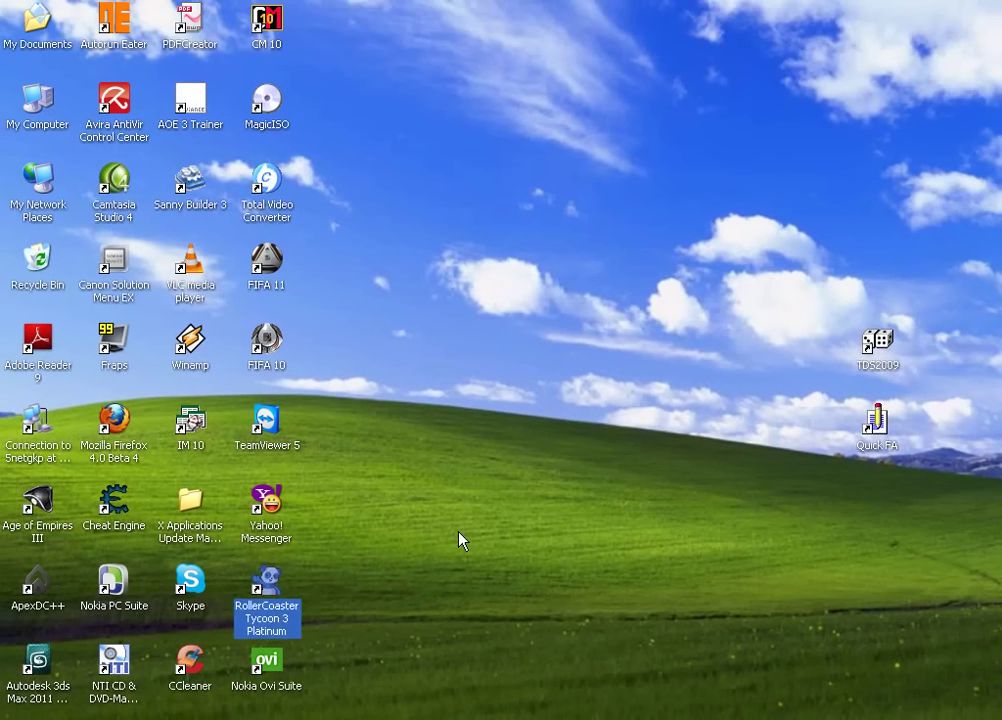
left_click(857, 323)
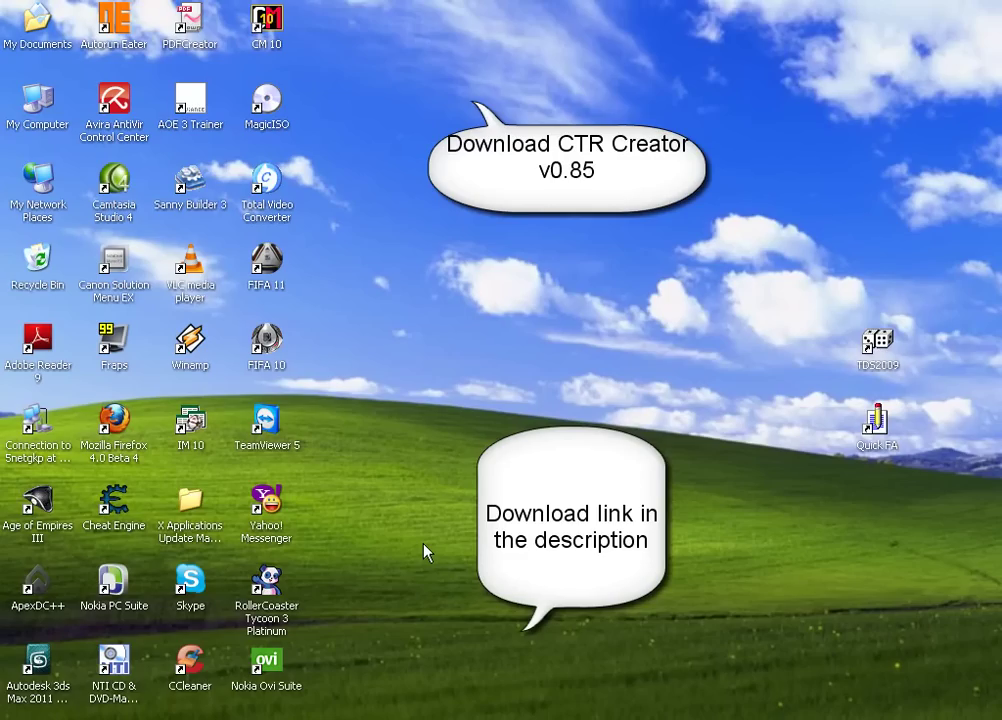
Open the folder E:\Editor\CTR_Creator V0.85 in the file explorer
double_click(30, 124)
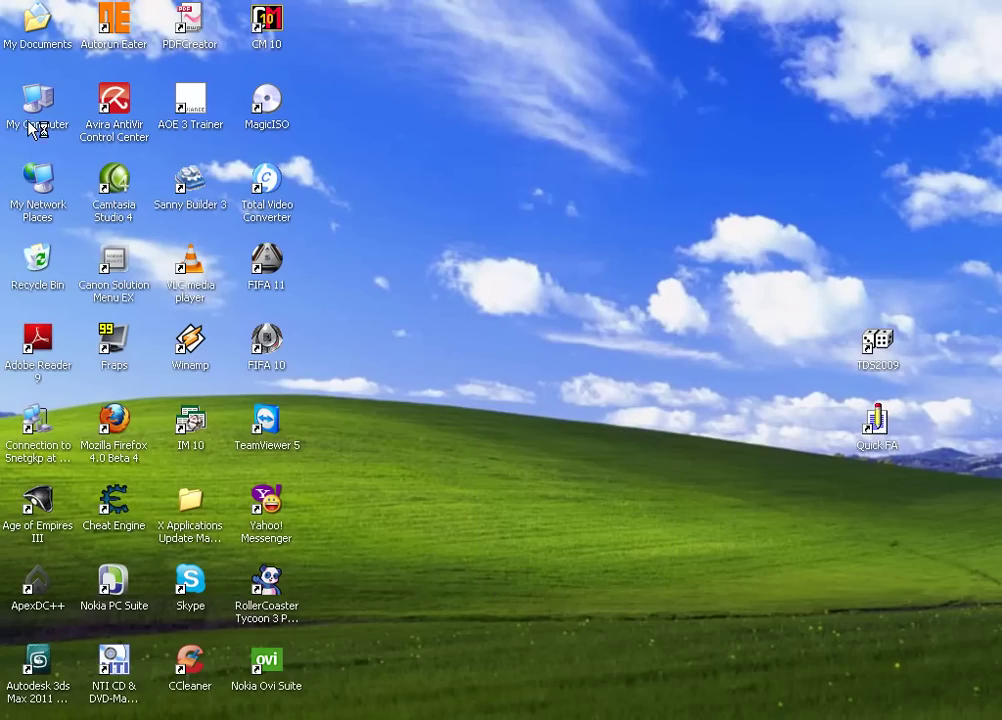
left_click(493, 272)
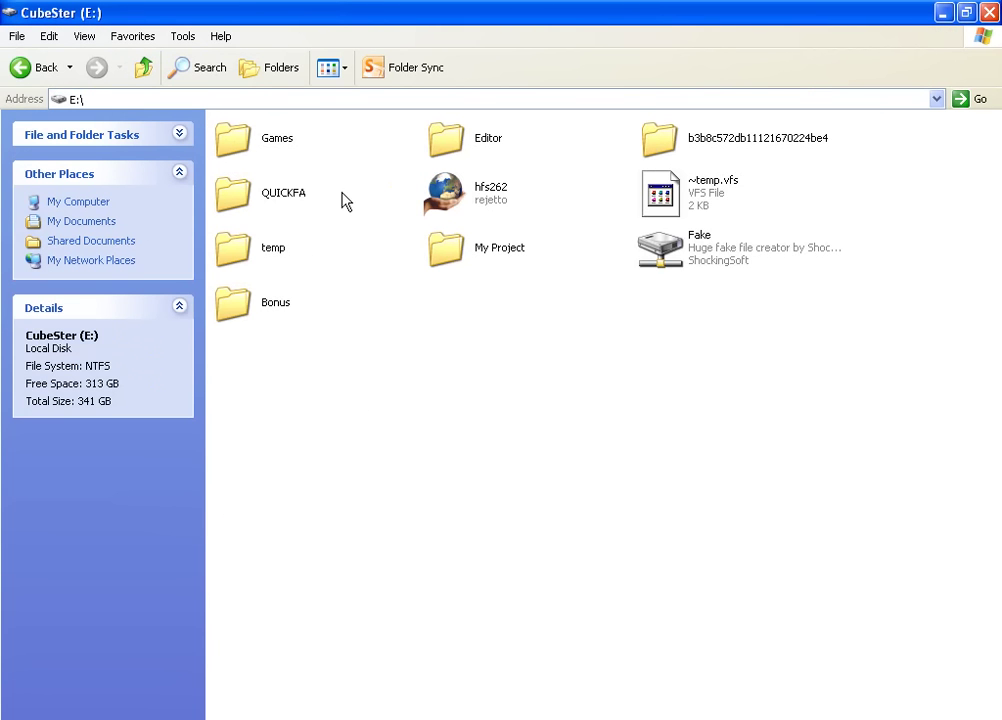
double_click(435, 144)
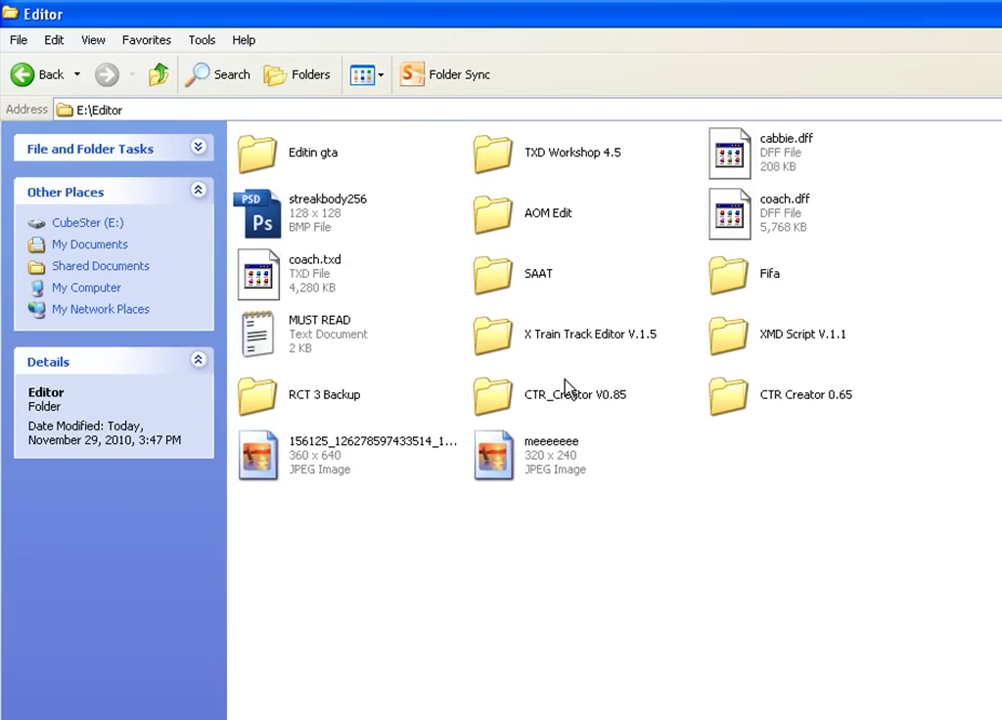
double_click(512, 358)
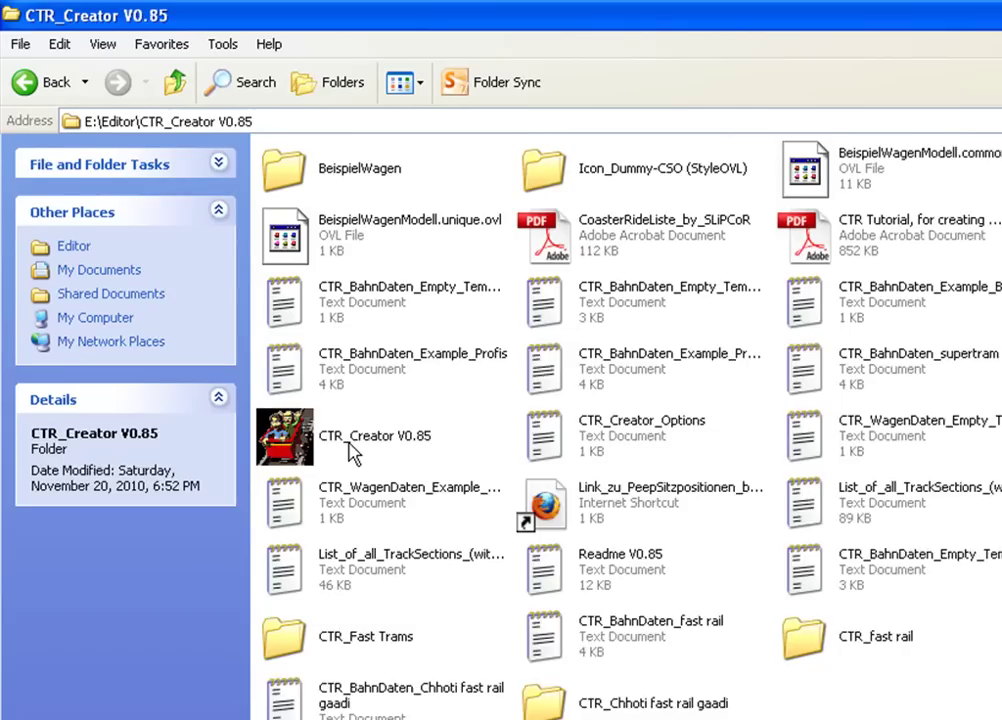
Launch CTR_Creator V0.85 and open its graphical assistant for CTR_BahnDaten
double_click(416, 528)
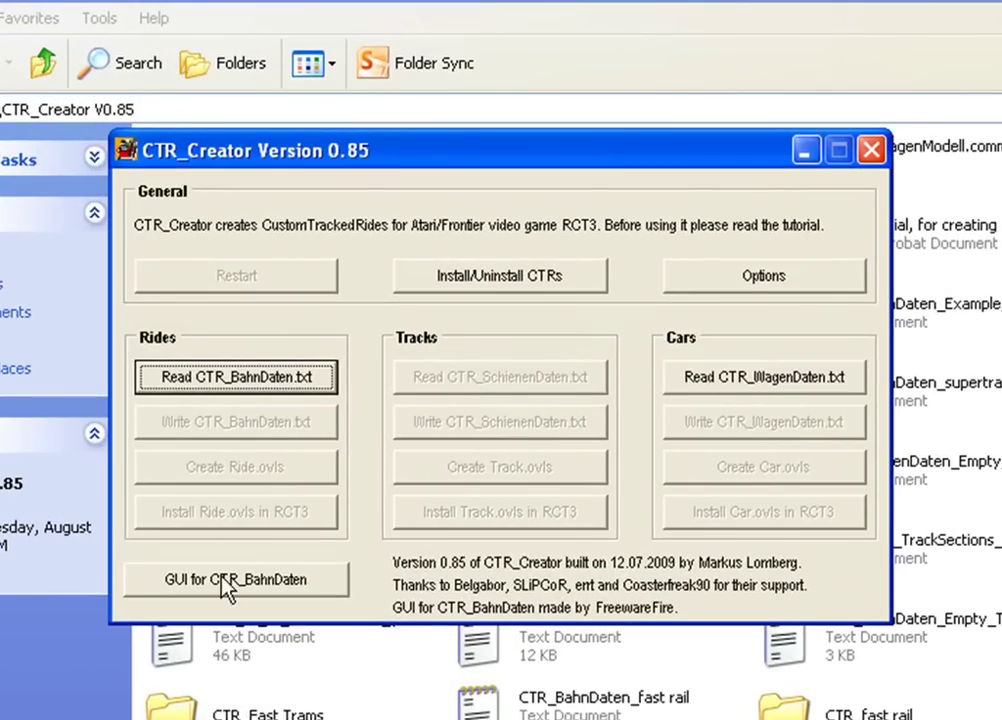
left_click(226, 582)
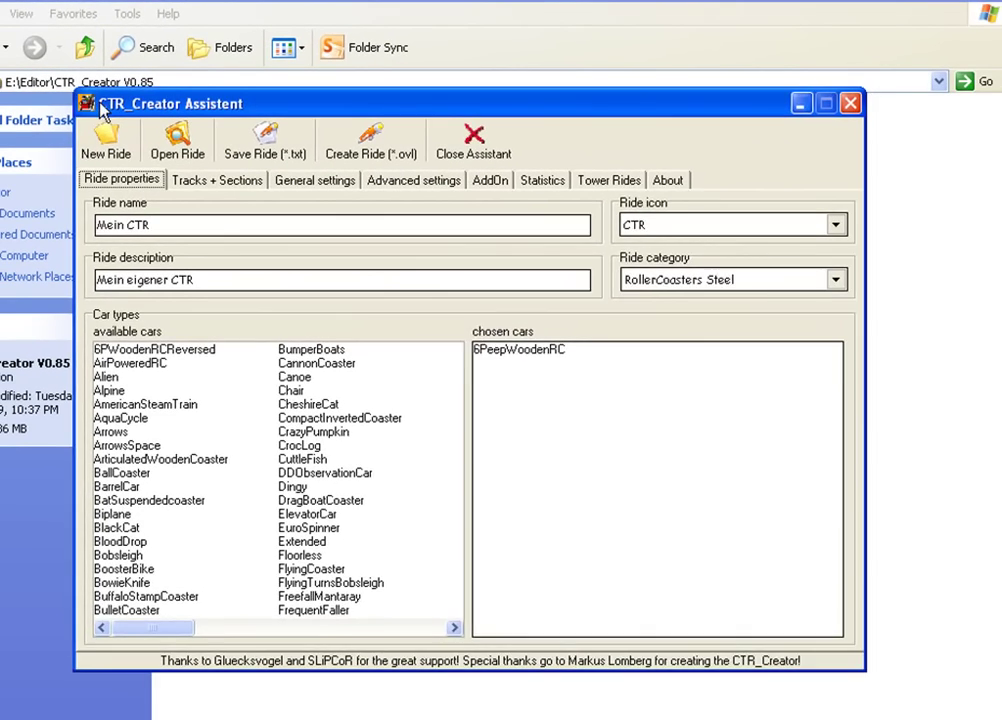
left_click_drag(103, 110, 112, 130)
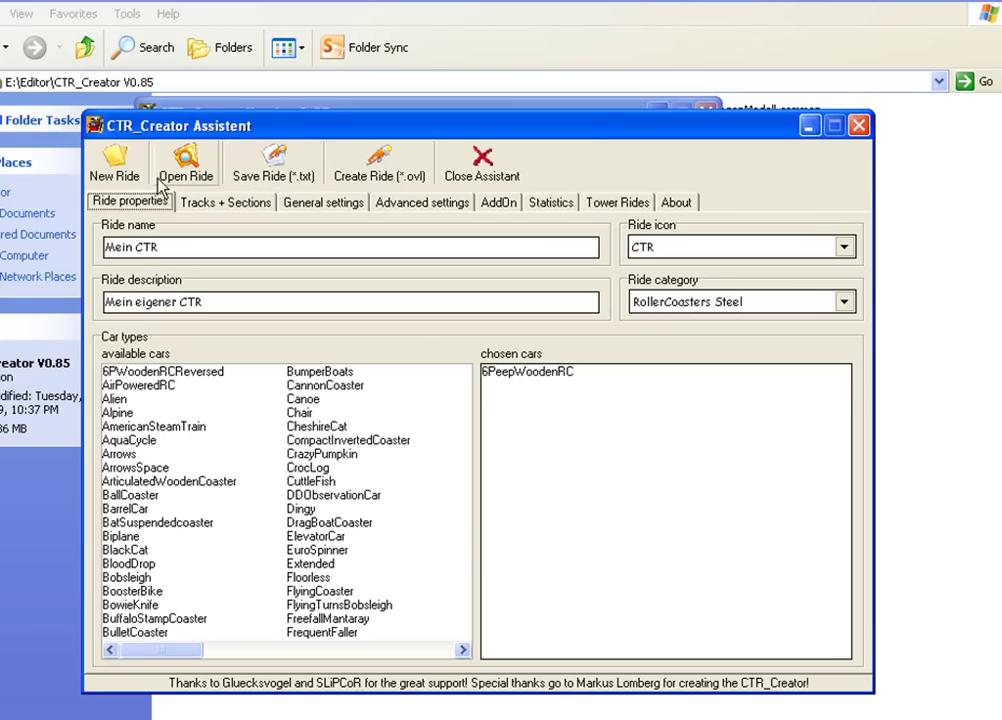
Try to save the default ride as a text file
left_click(275, 180)
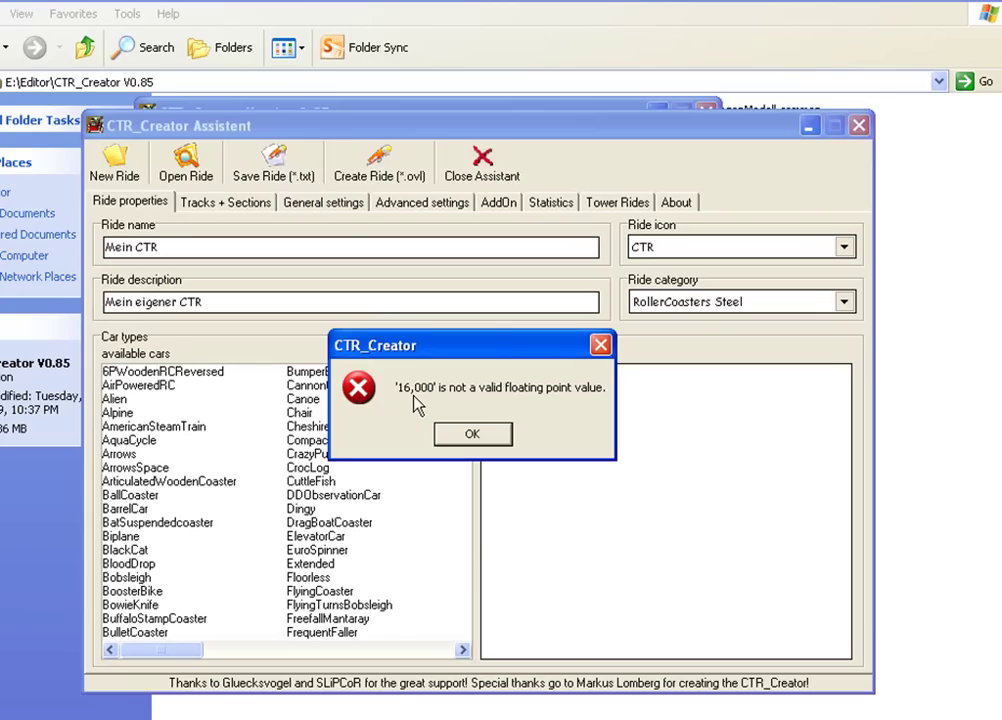
left_click(472, 434)
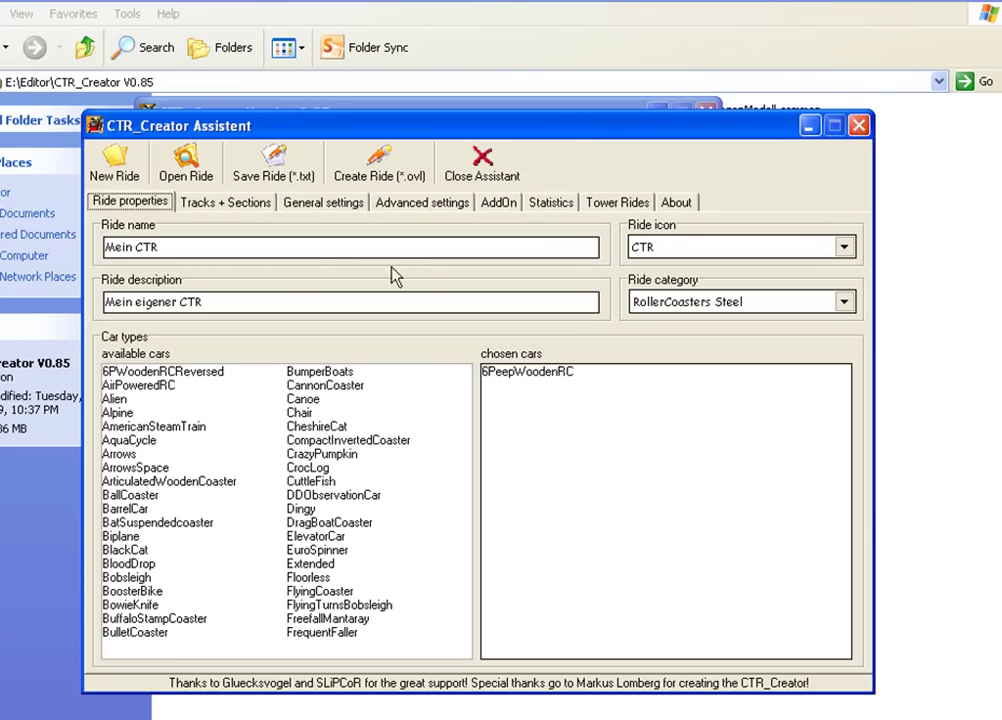
Load the ride template CTR_BahnDaten_Empty_Template_Profis_with_AddOns and acknowledge the AddOn notice
left_click(211, 182)
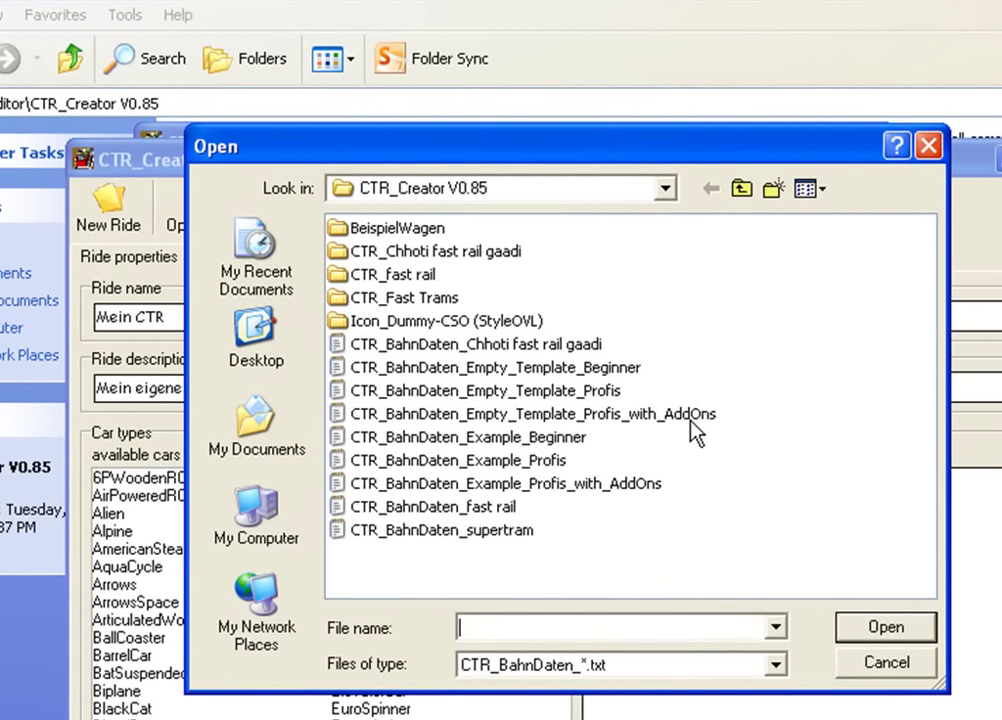
left_click(610, 392)
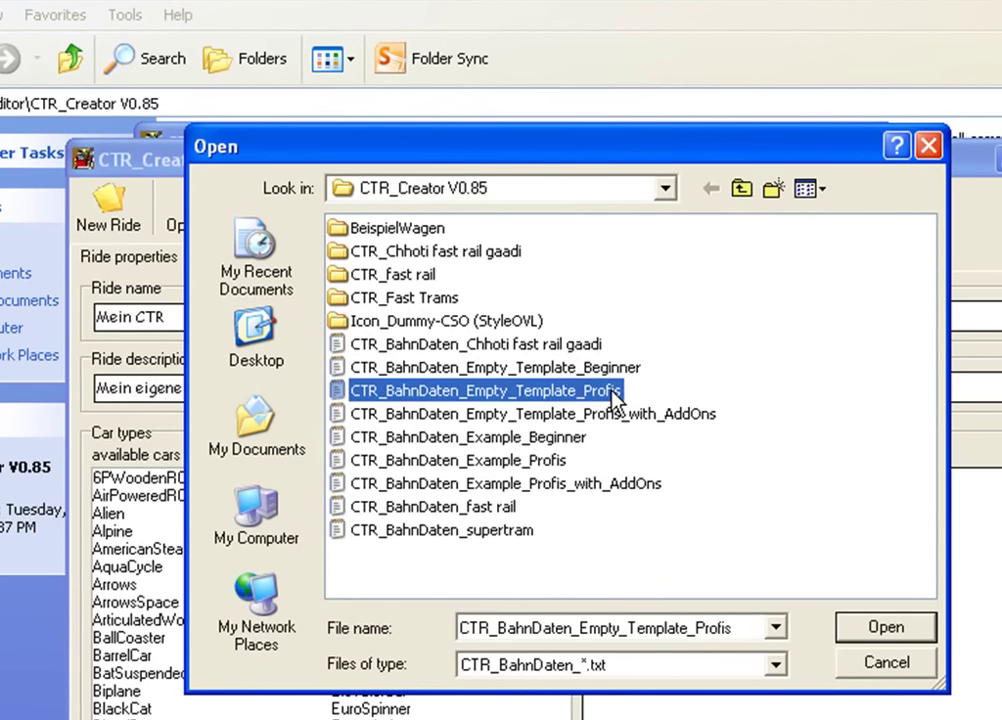
left_click(643, 417)
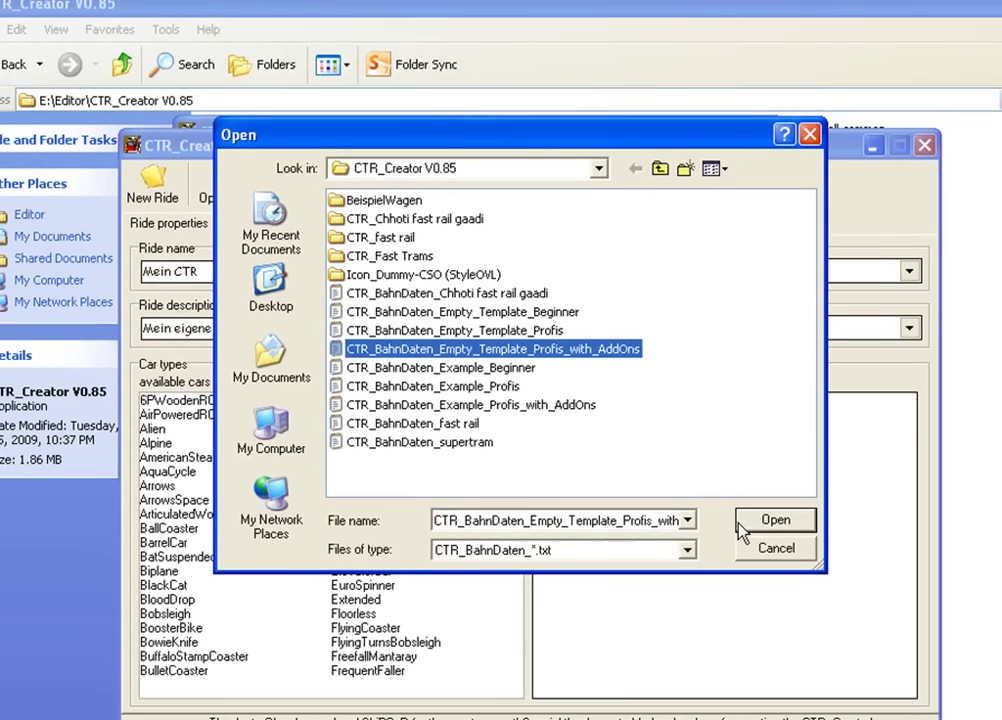
left_click(885, 627)
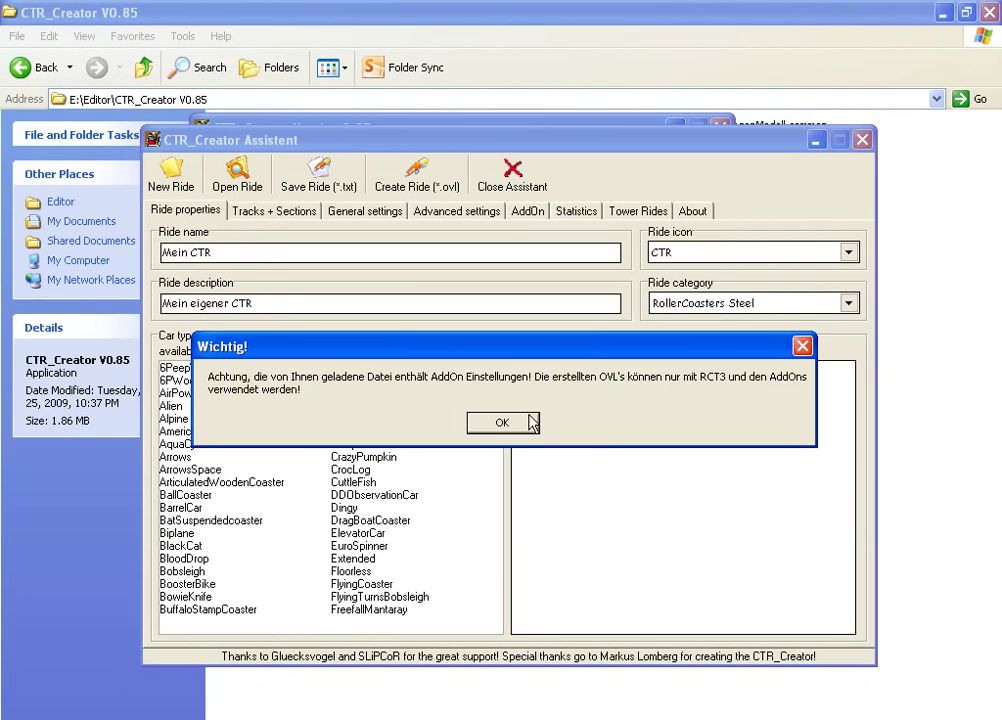
left_click(508, 424)
Set the ride name to "Fast trams" and the ride description to "lovely"
left_click_drag(278, 256, 161, 253)
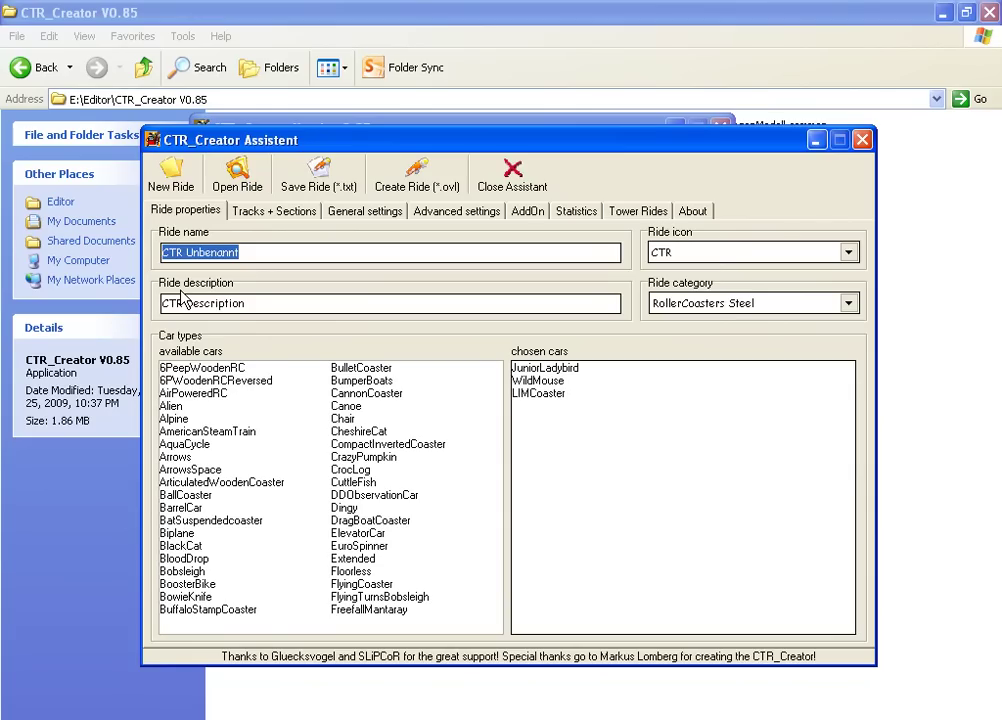
type("Fasr")
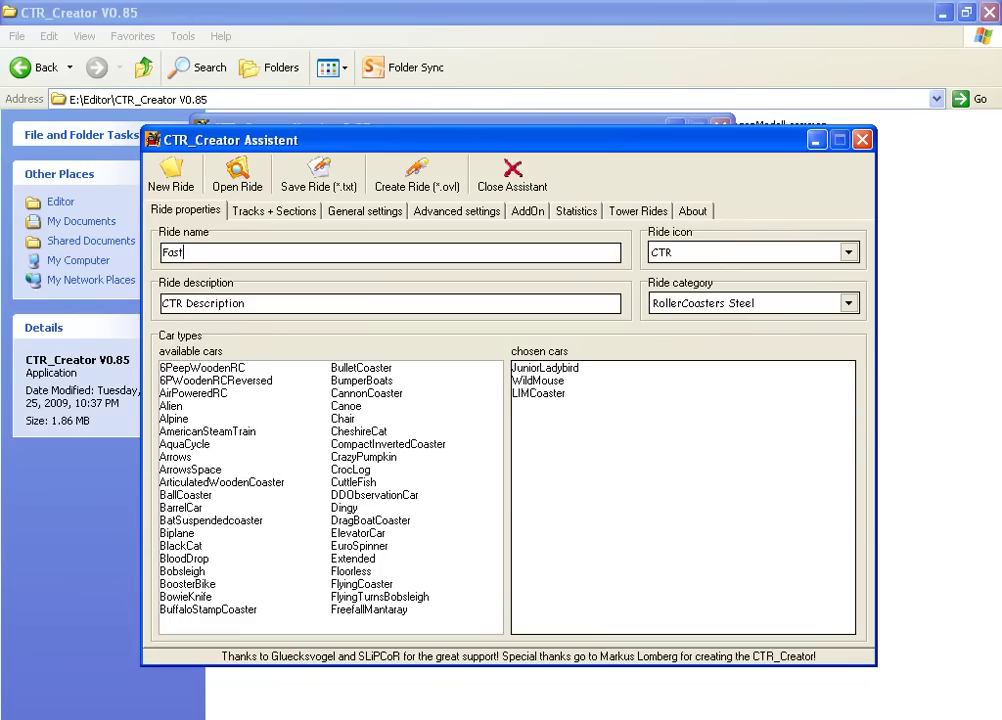
type(" trams")
left_click_drag(252, 302, 163, 301)
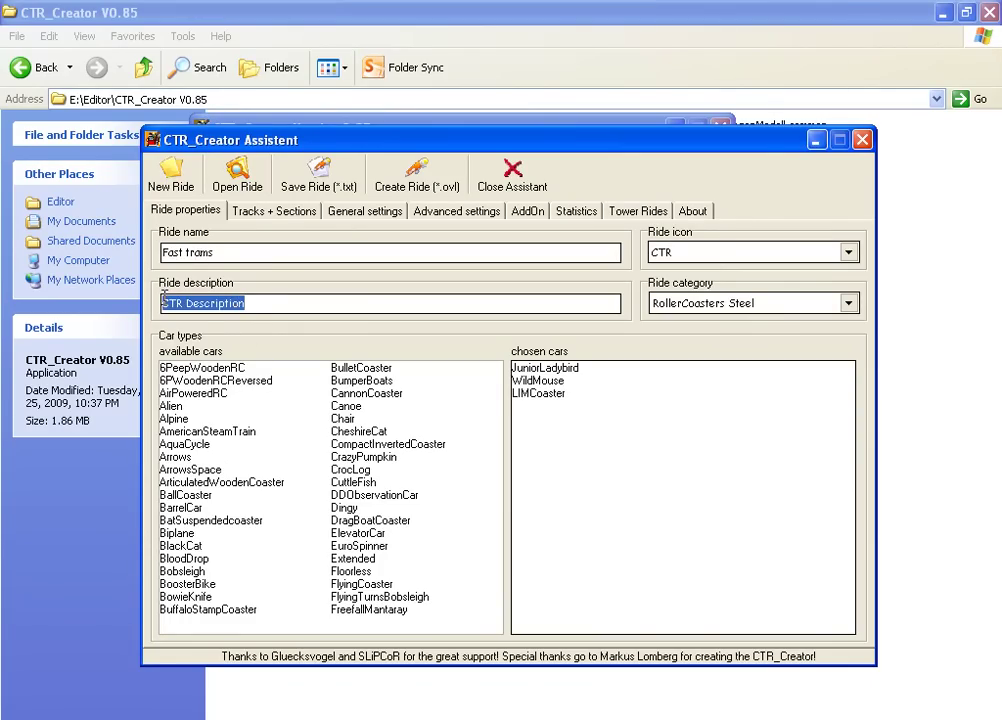
type("l")
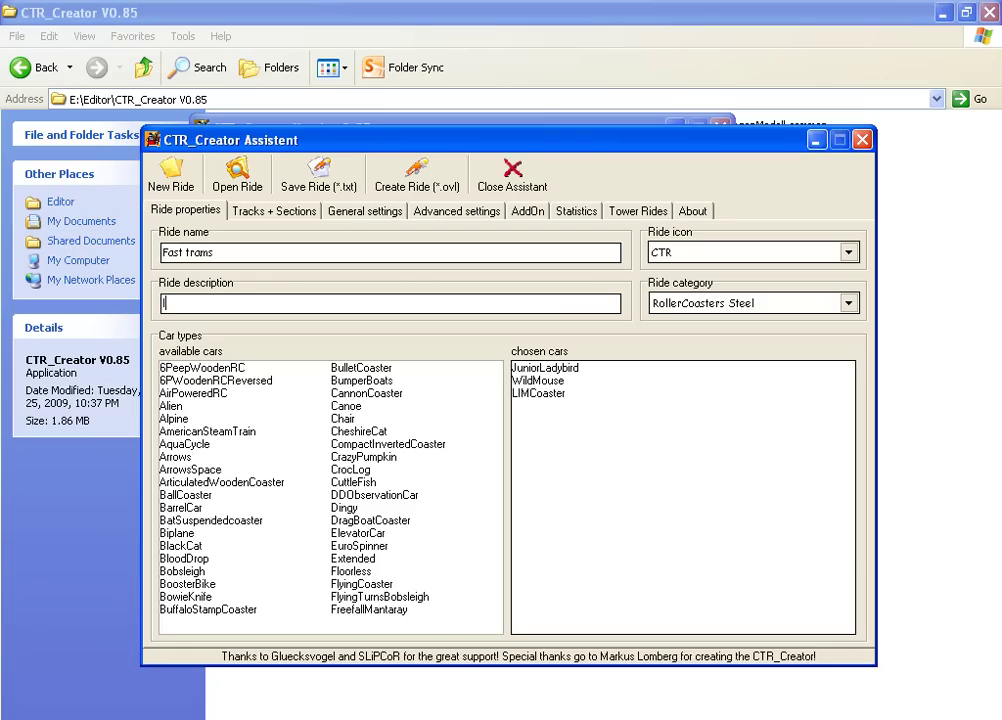
type("ovely")
Replace the chosen cars LIMCoaster, WildMouse and JuniorLadybird with the Tram car
double_click(546, 393)
double_click(548, 380)
double_click(548, 367)
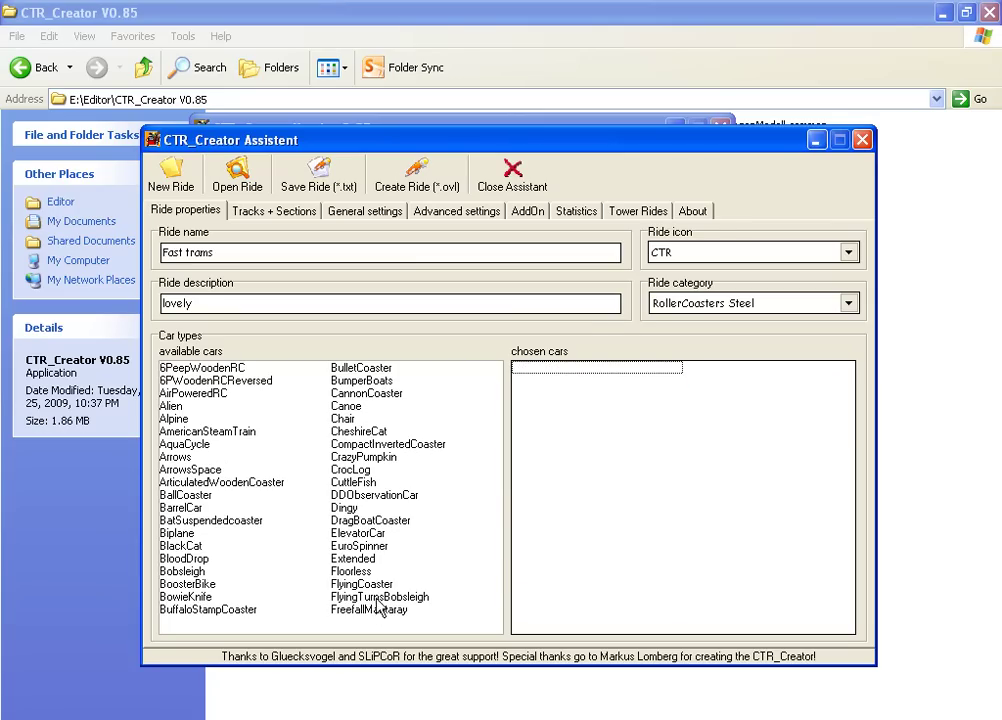
left_click(398, 562)
scroll(398, 568, "down", 1)
scroll(398, 568, "down", 3)
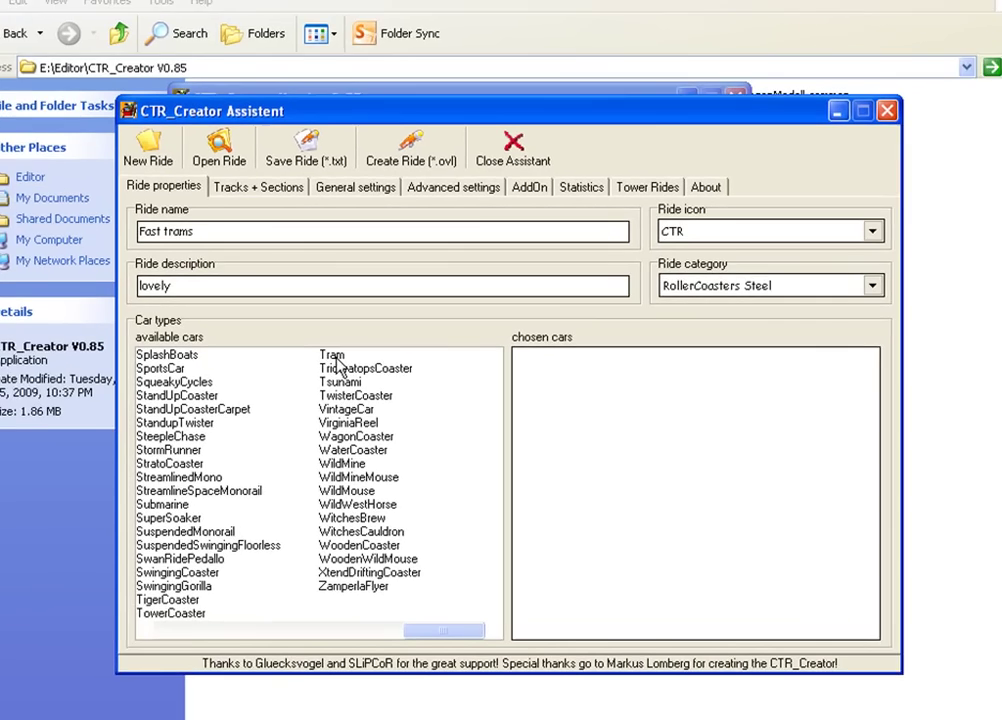
double_click(344, 369)
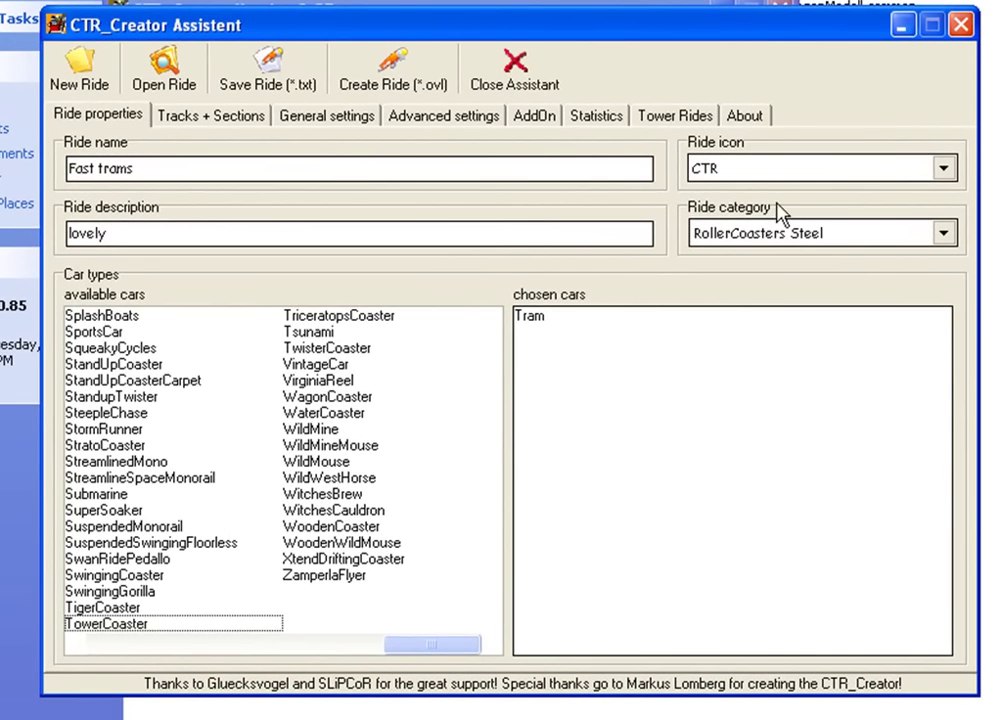
Keep CTR as the ride icon and set the ride category to Transport Rides
left_click(943, 172)
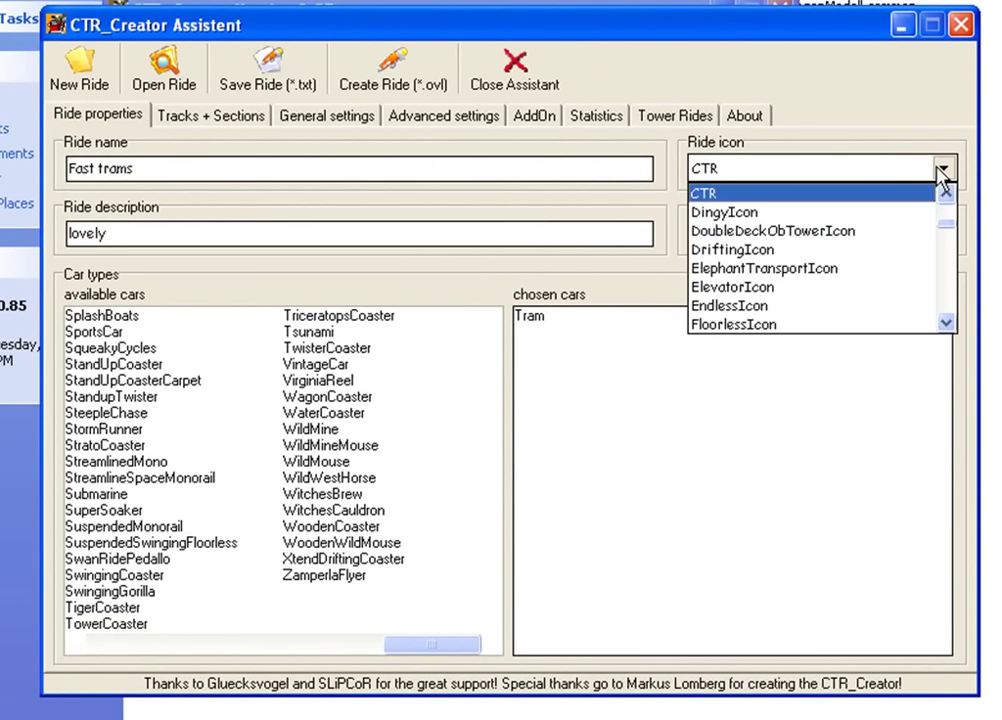
left_click(897, 143)
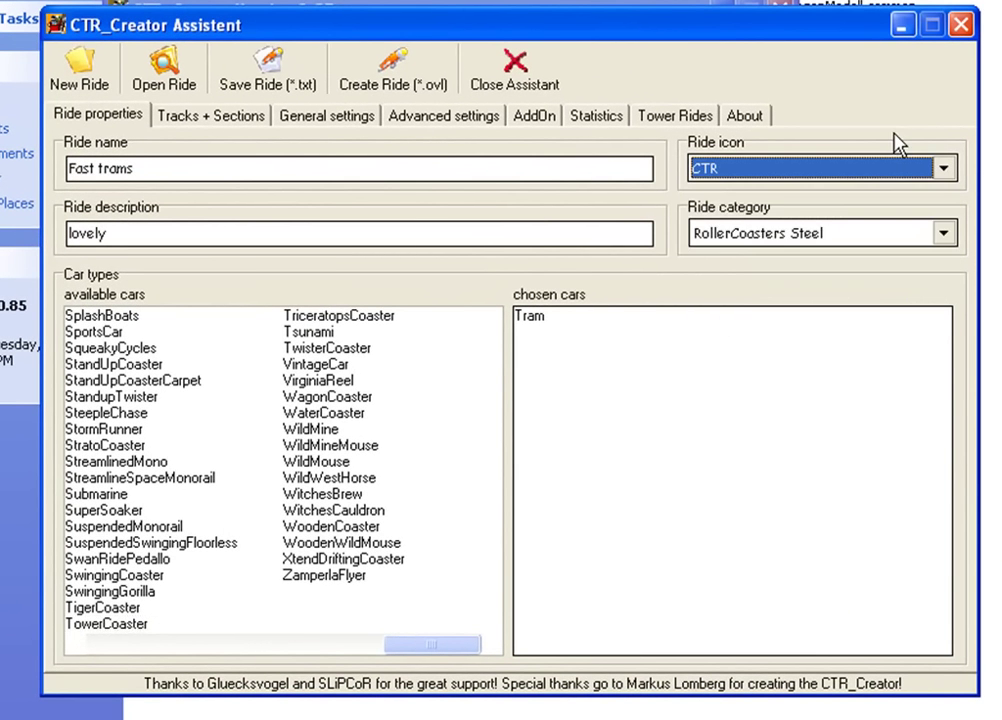
left_click(943, 234)
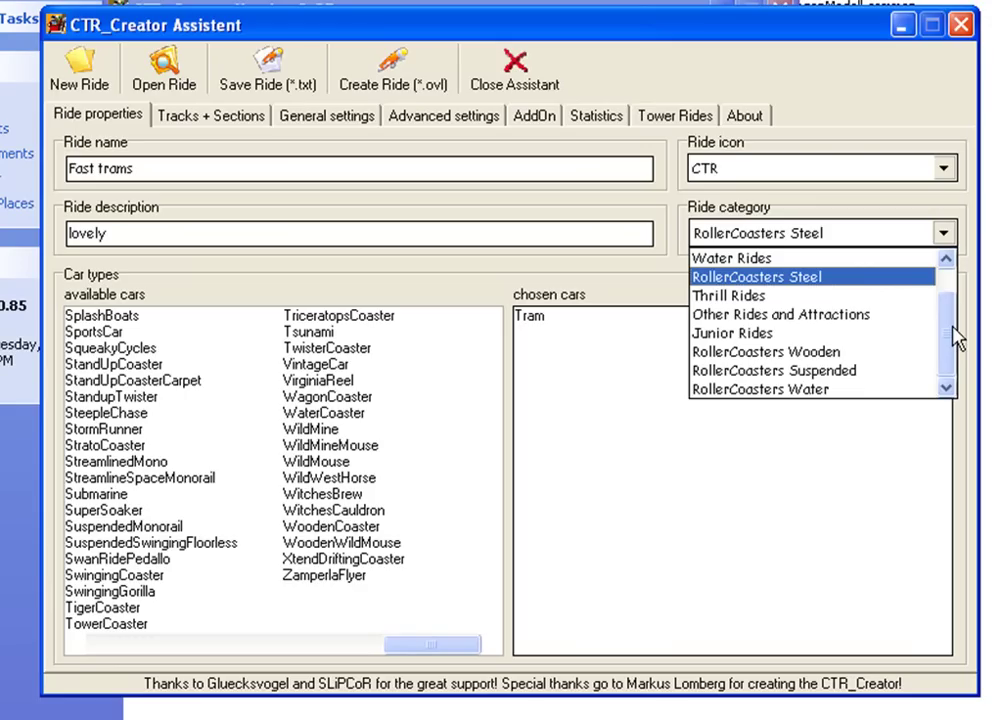
scroll(950, 335, "up", 2)
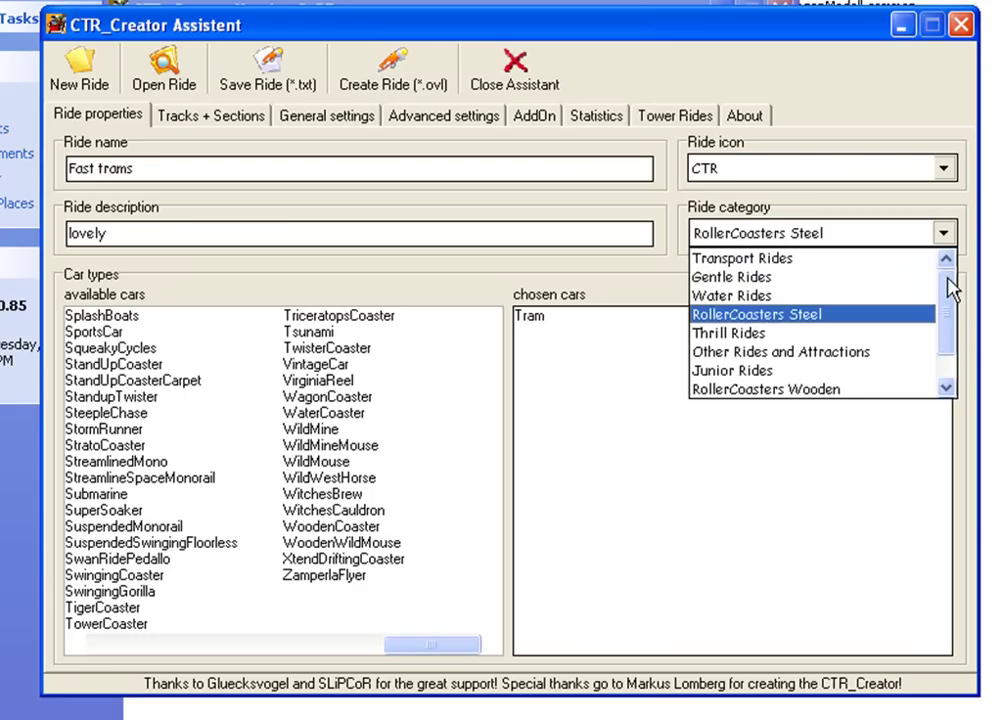
left_click(818, 264)
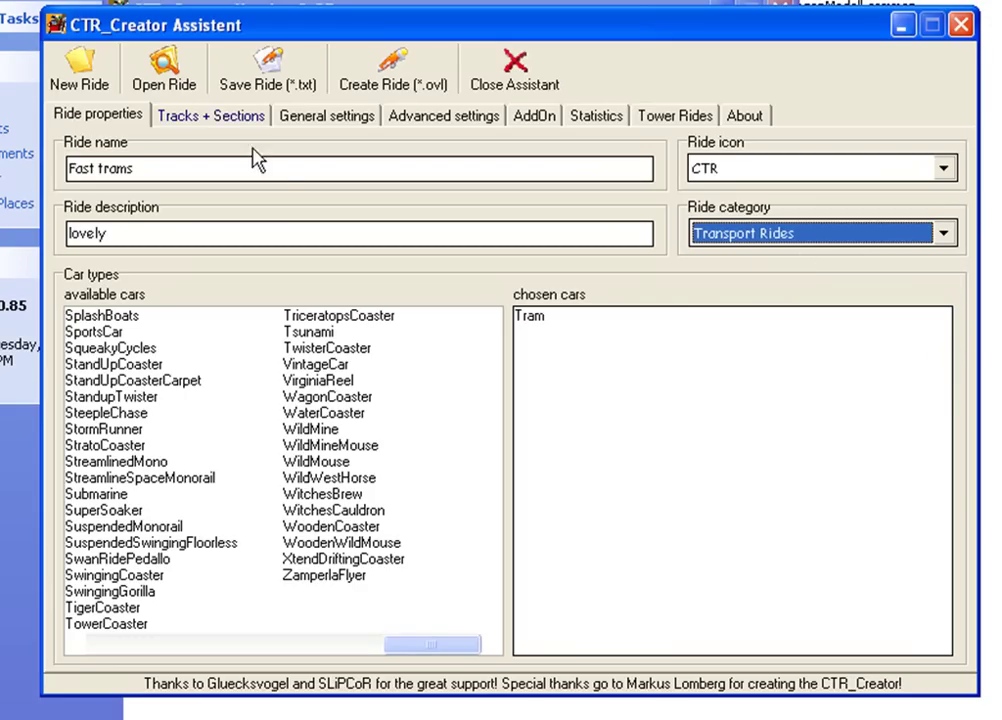
Open the track and section settings, then look up the Tram ride's track in the CoasterRideListe_by_SLiPCoR PDF and return to the assistant
left_click(218, 114)
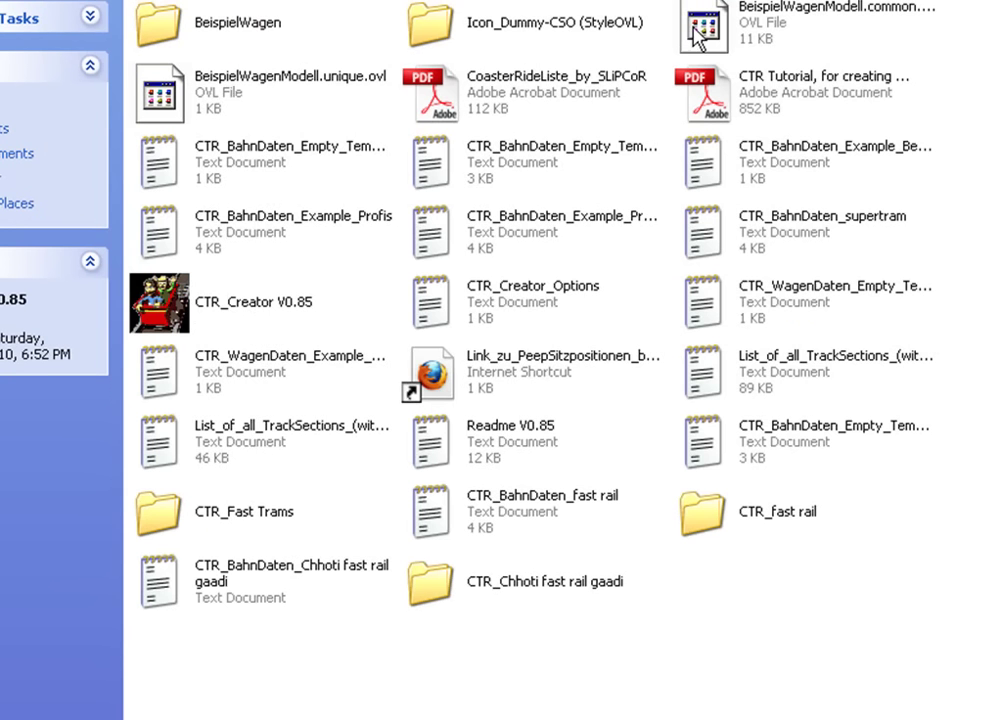
left_click(520, 103)
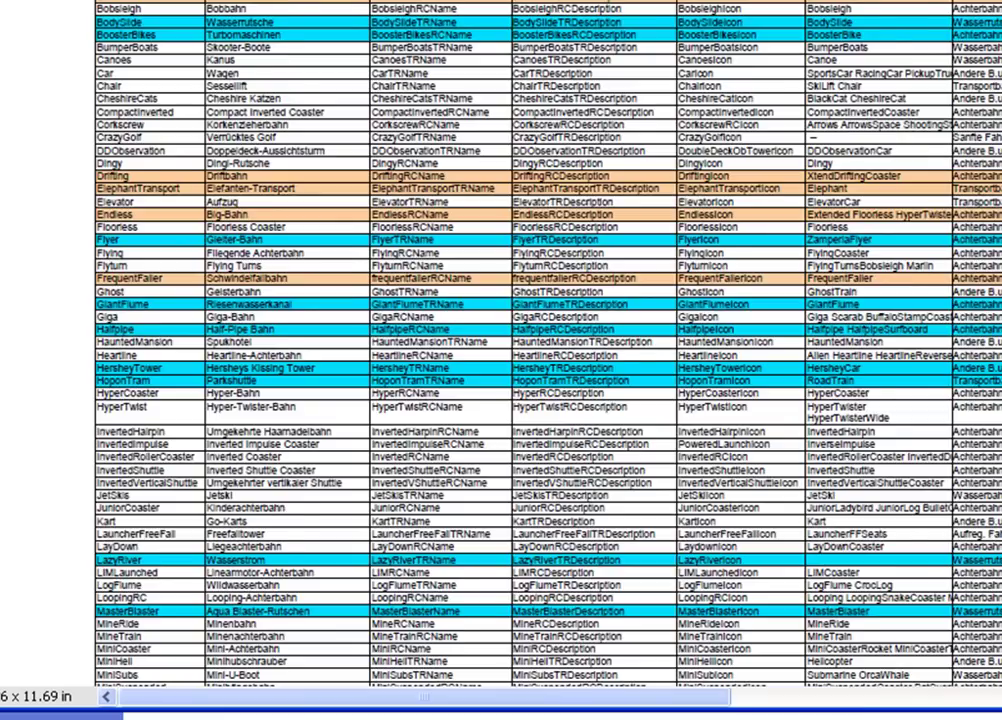
scroll(478, 430, "up", 2)
scroll(478, 430, "down", 10)
scroll(480, 432, "down", 10)
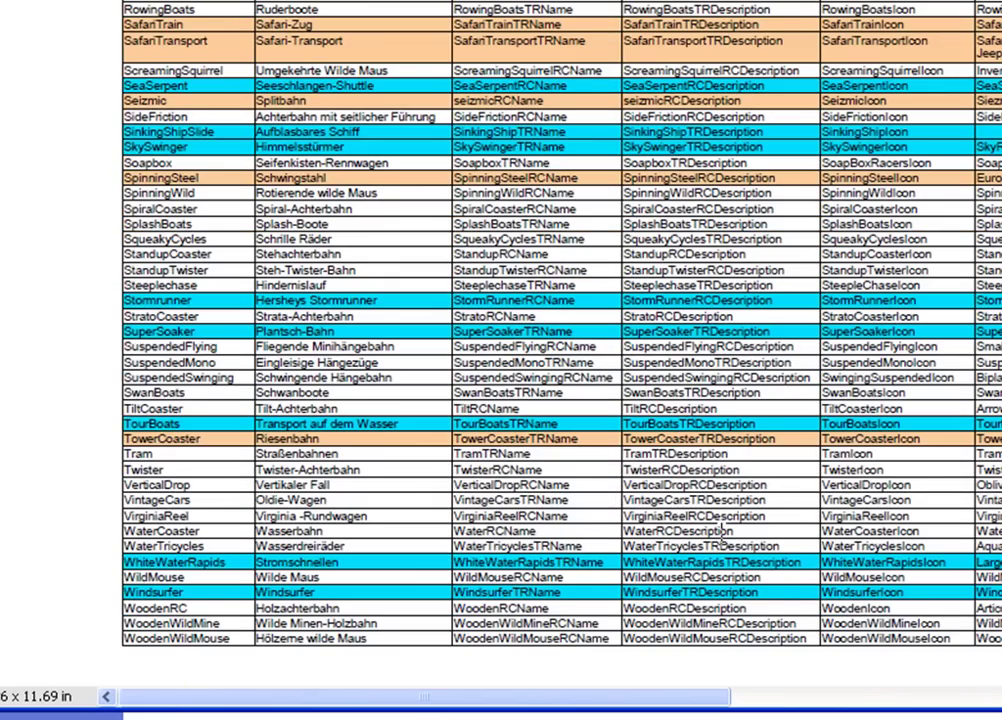
left_click_drag(652, 708, 977, 688)
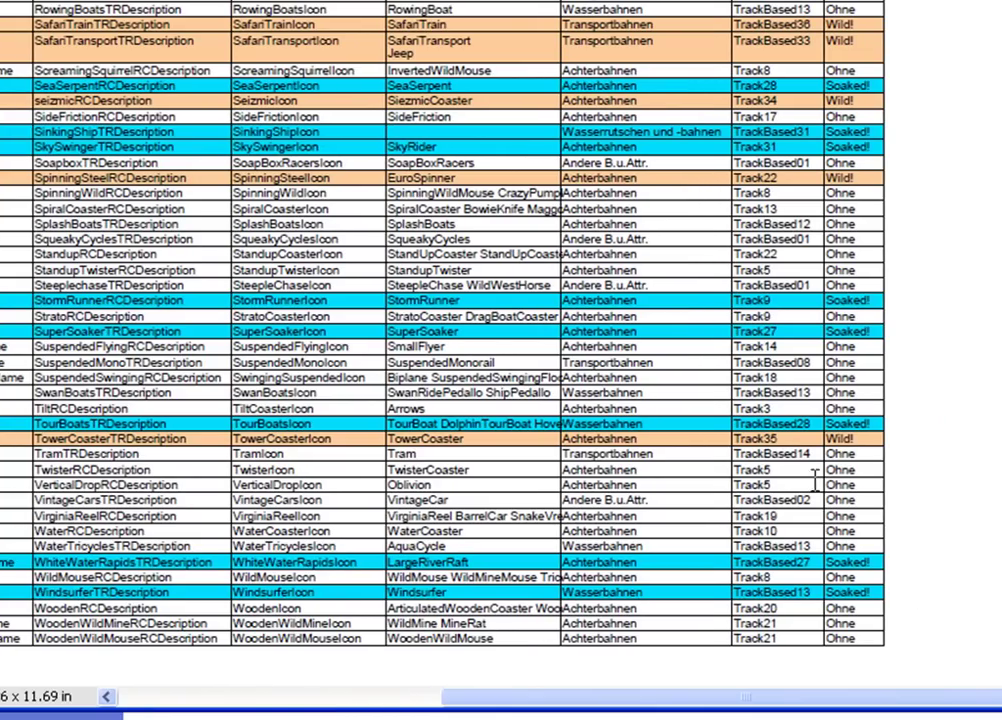
left_click_drag(811, 455, 736, 460)
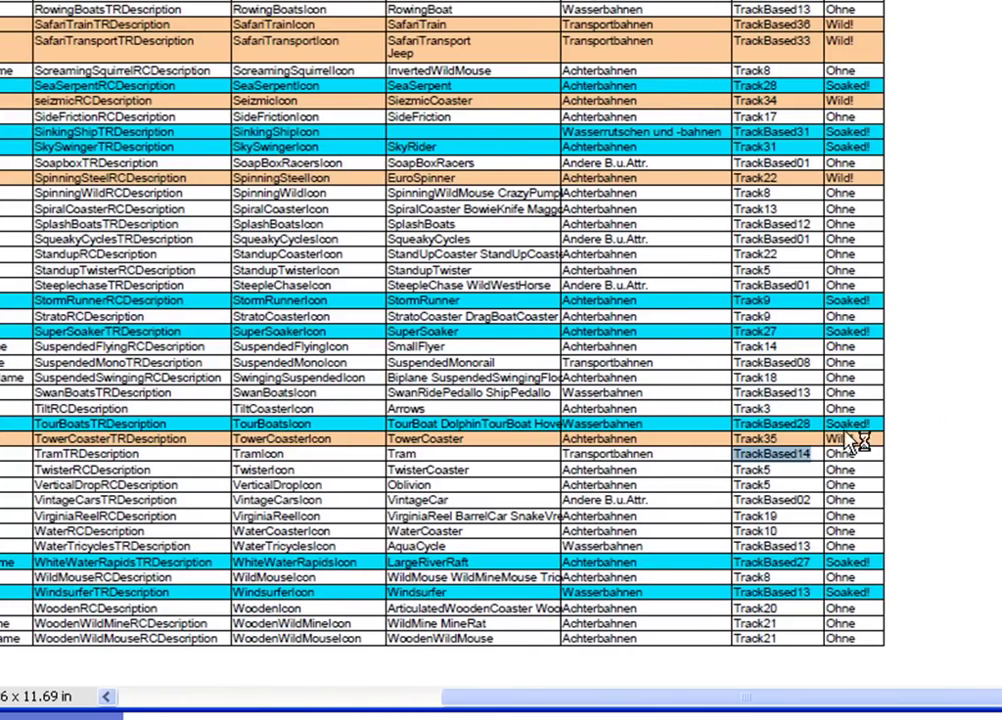
key("alt+F4")
key("alt+Tab")
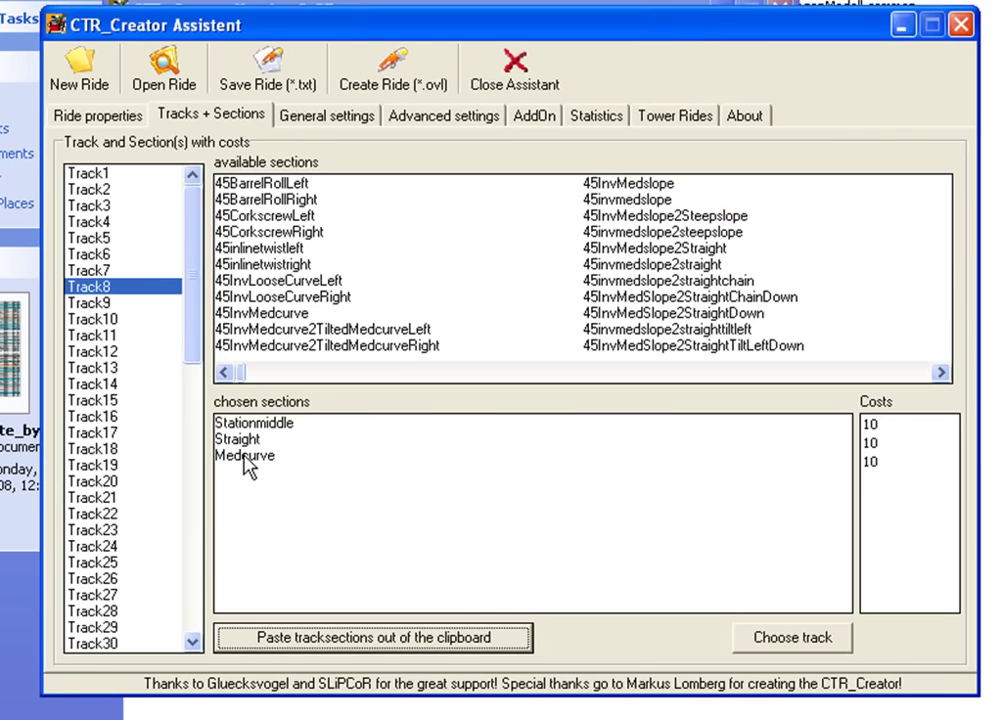
Fill the chosen sections list by choosing a track from the TrackBased 11-20 group
left_click(792, 640)
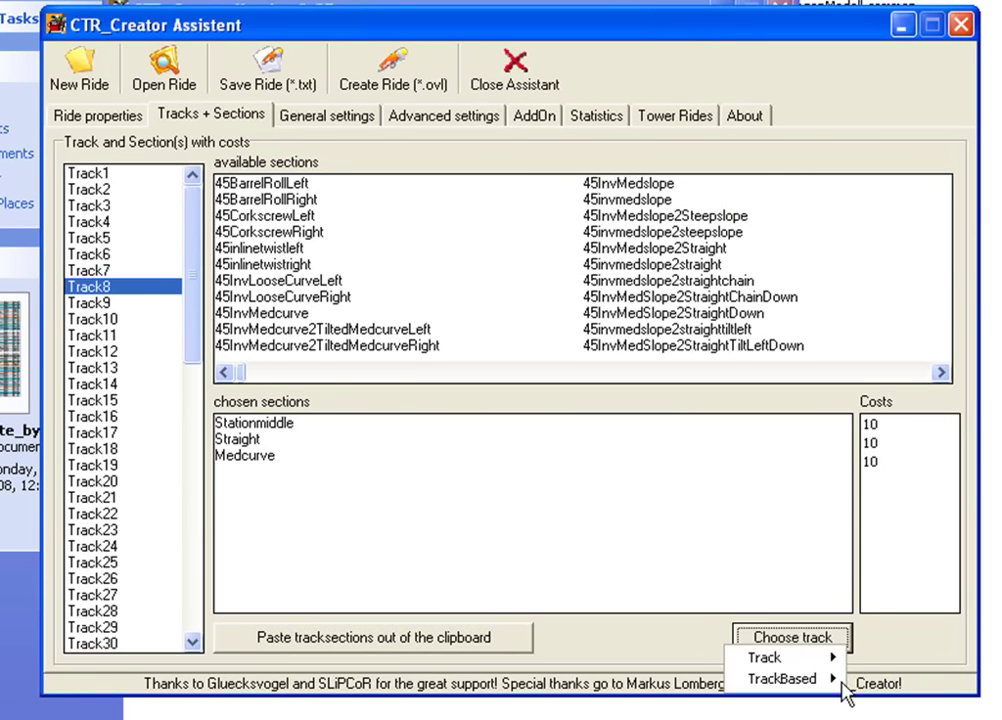
mouse_move(820, 680)
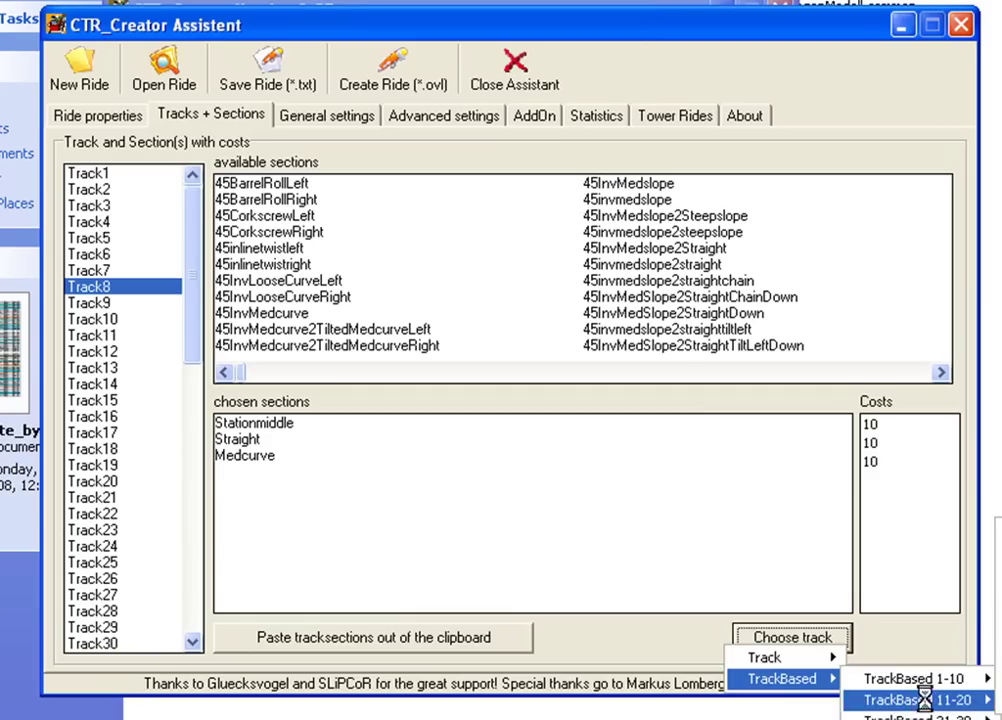
left_click(1000, 690)
key("Tab")
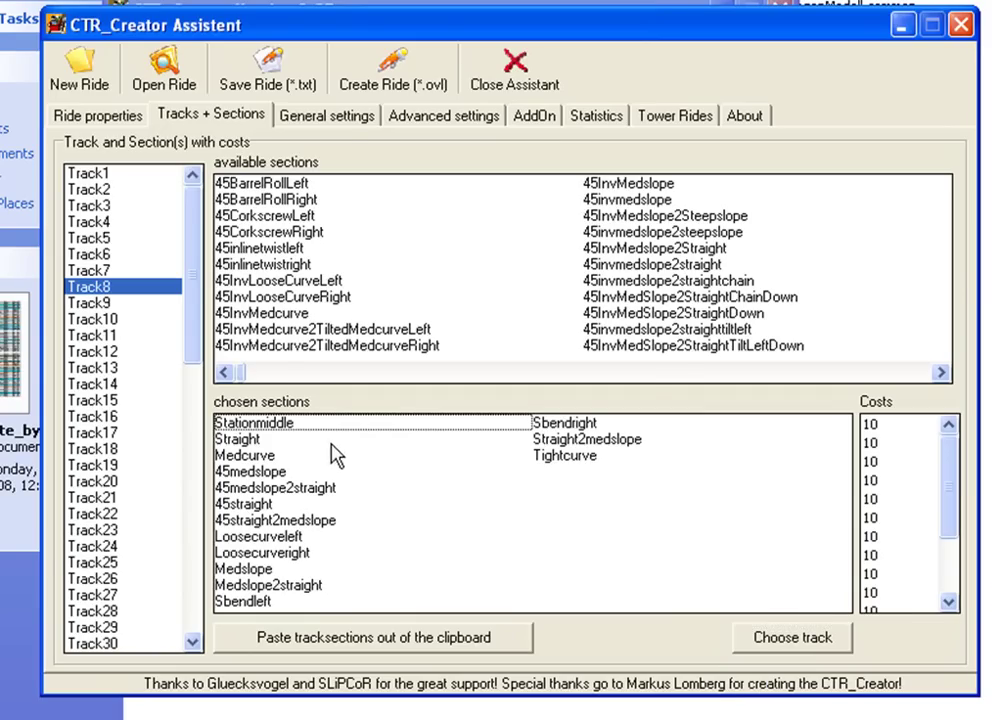
In the general settings, enable the Shuttle start option and autocomplete, and set the max circuits to 999
left_click(303, 120)
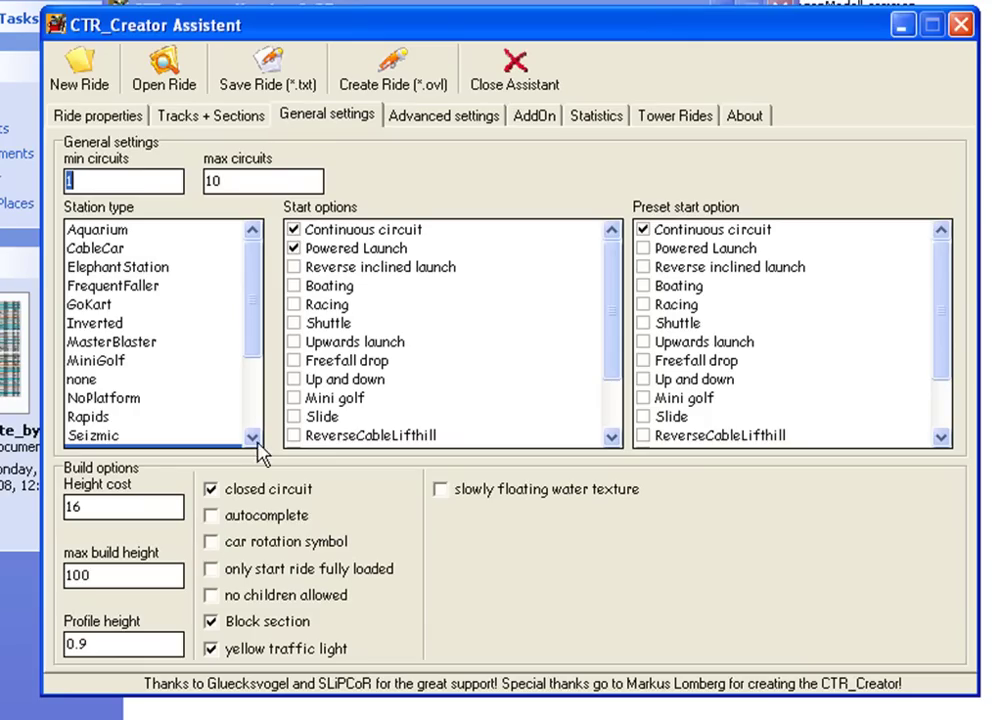
left_click(295, 323)
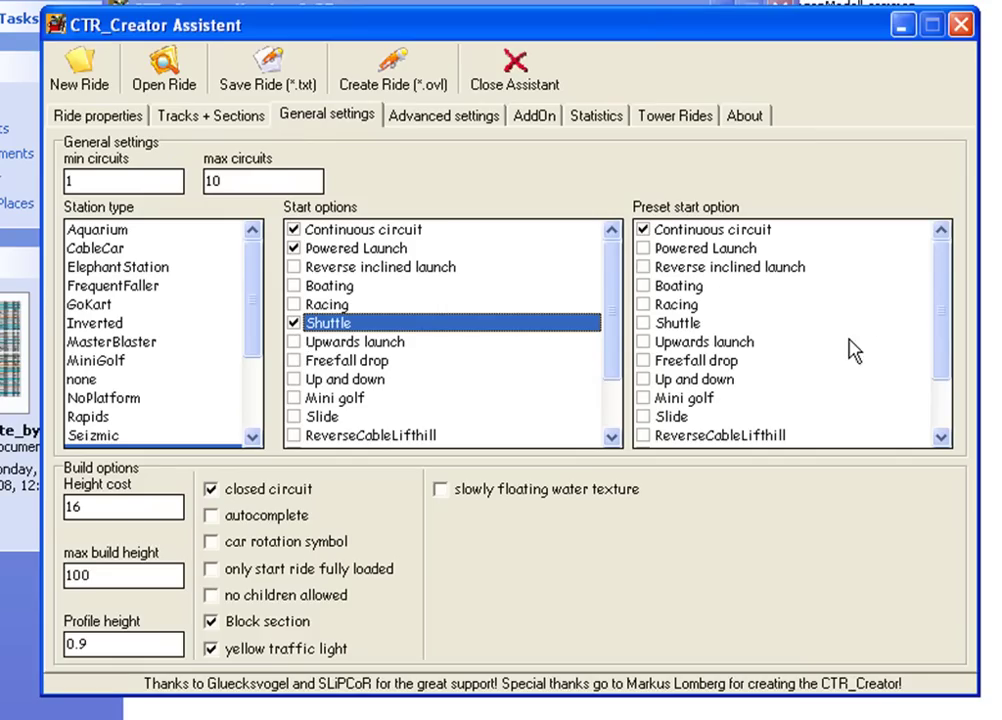
left_click(213, 518)
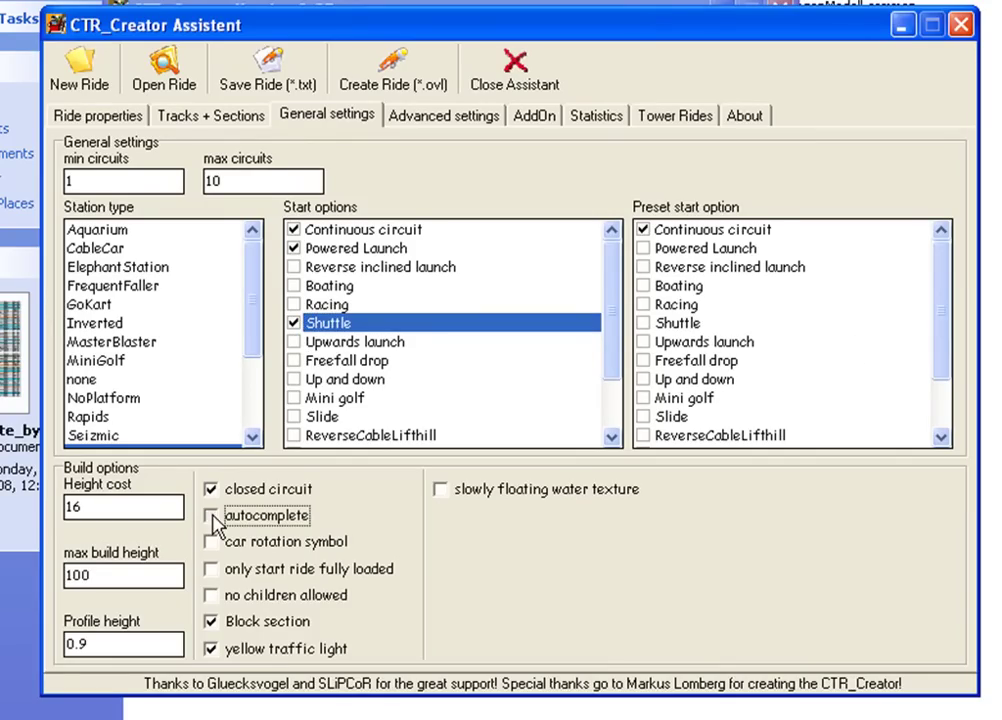
double_click(231, 178)
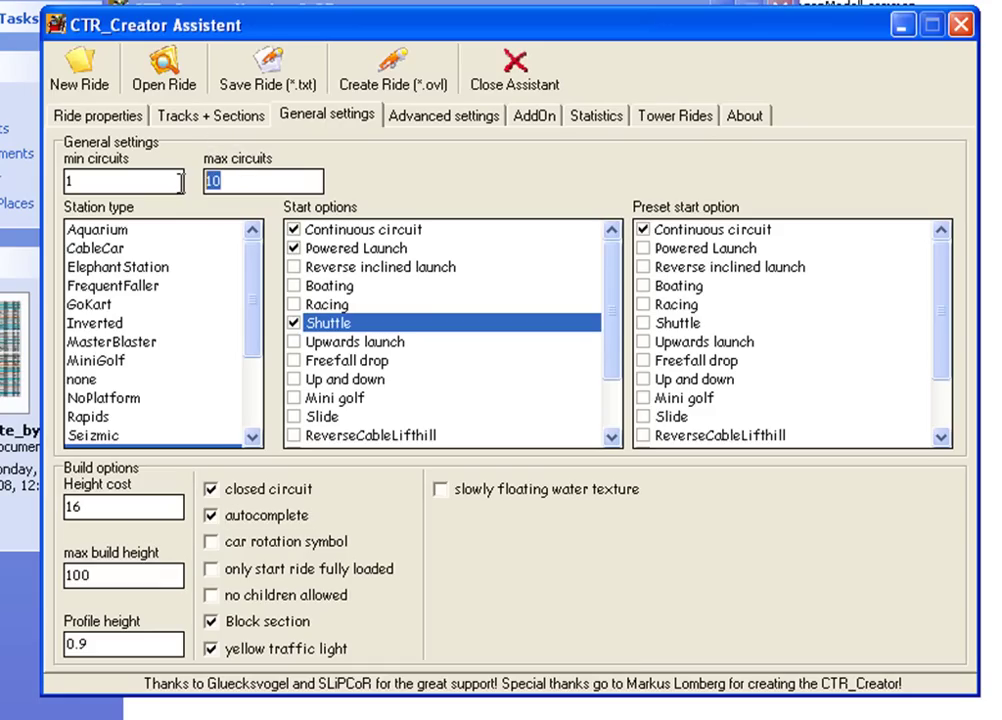
type("999")
In the advanced settings, set the speed unit to Metrisch (km/h), leaving the station speed as it is
left_click(425, 118)
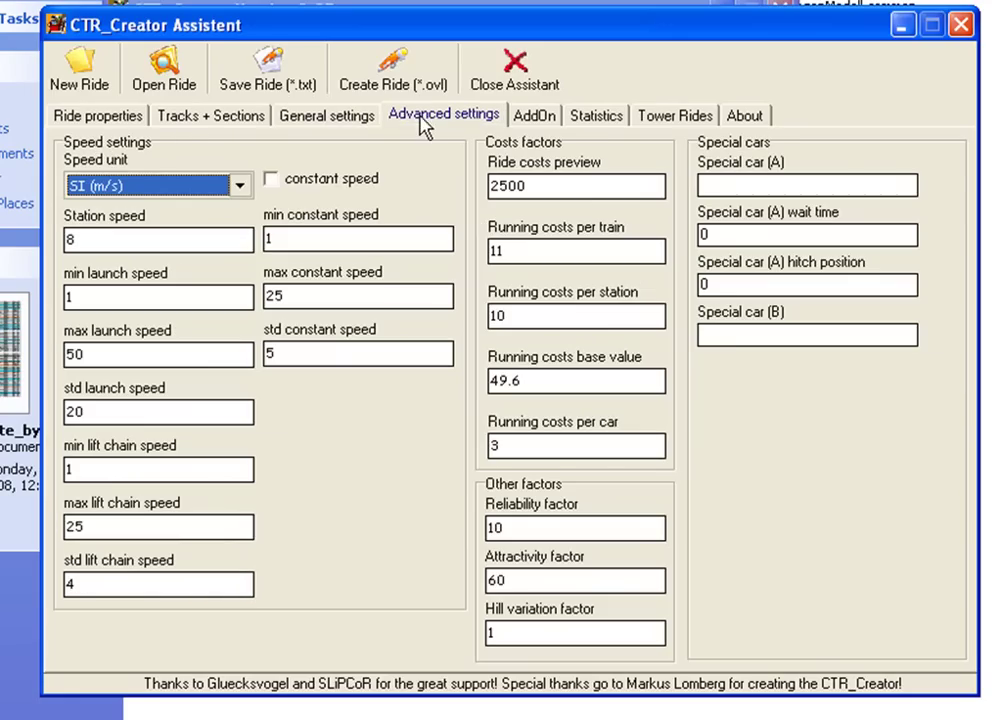
left_click(239, 186)
left_click(170, 231)
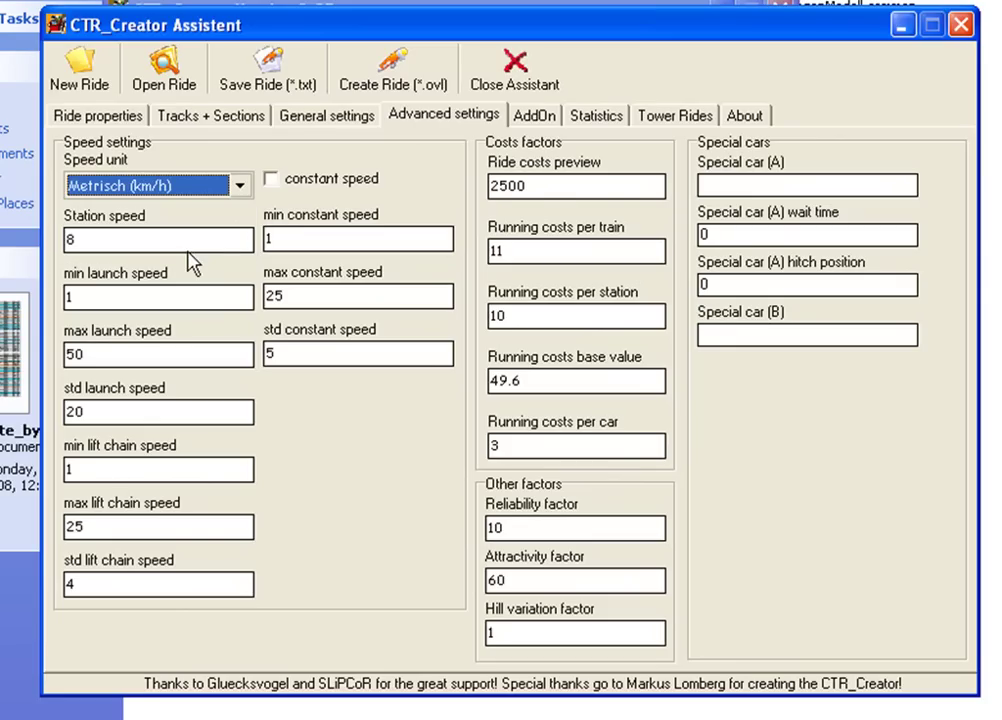
left_click(168, 241)
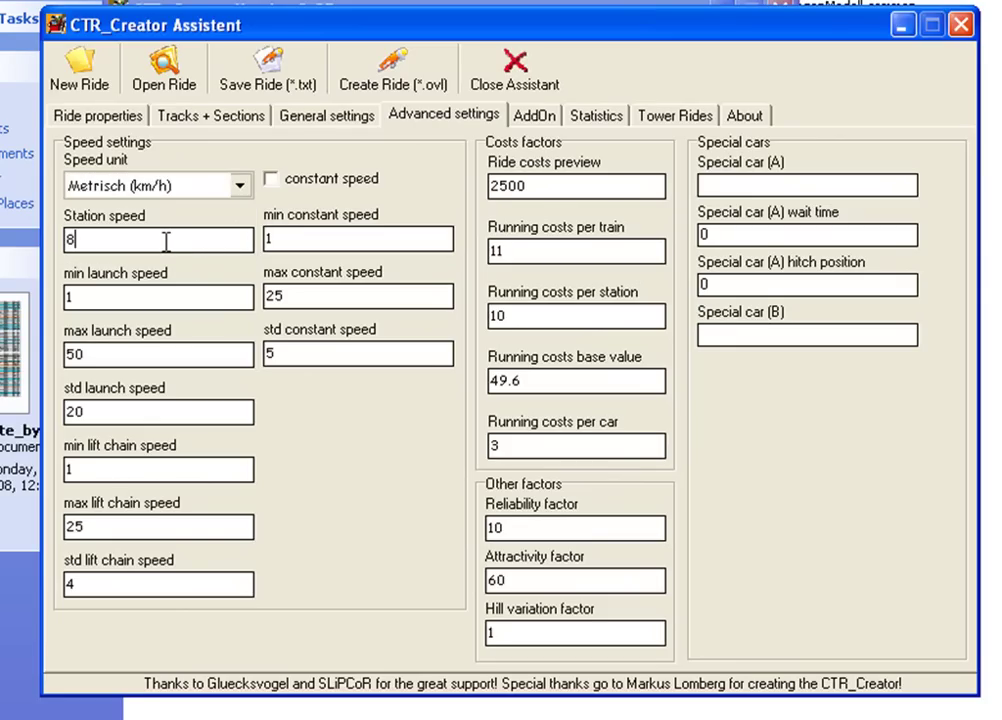
left_click_drag(85, 240, 60, 240)
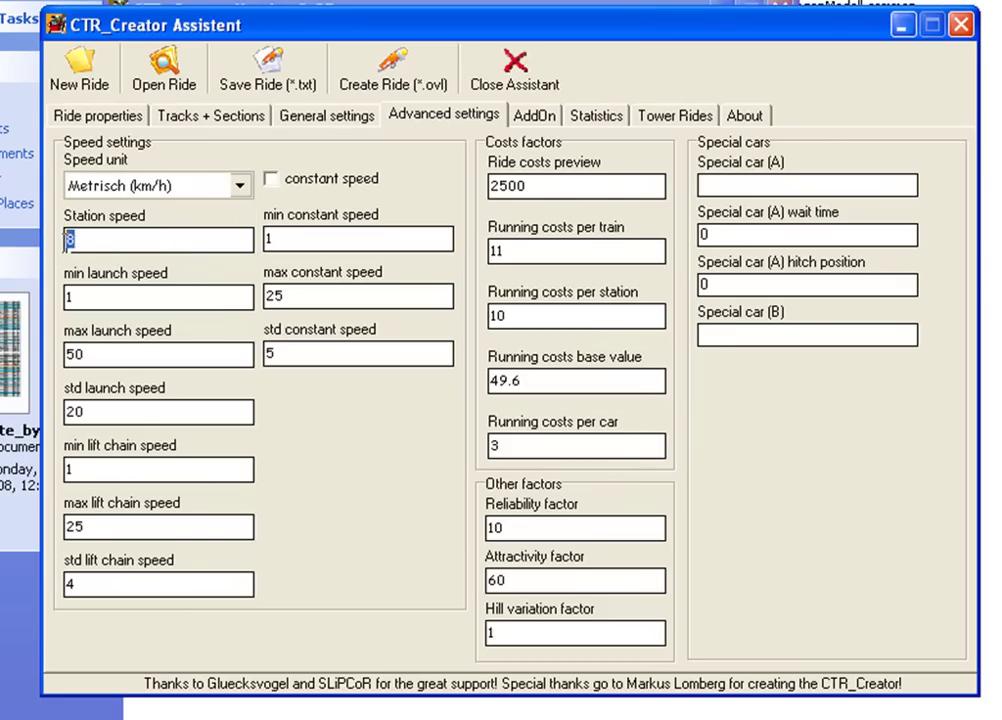
Set the max launch speed and max constant speed to 500, and the std constant speed to 50
double_click(96, 355)
type("500")
double_click(274, 295)
type("500")
left_click(322, 352)
type("0")
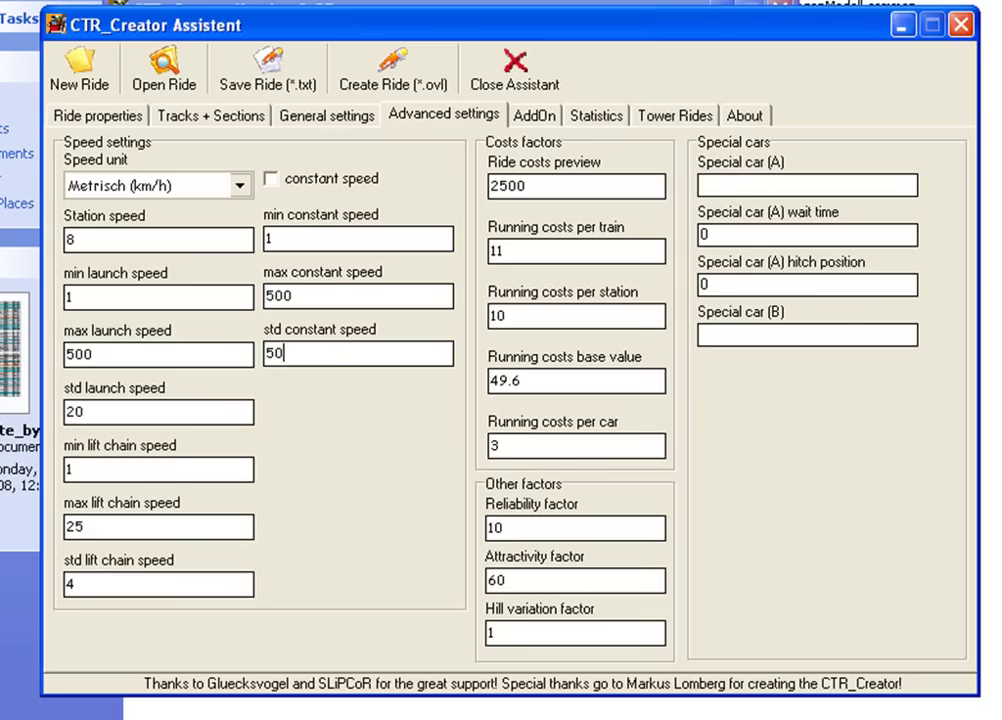
Review the add-on, statistics and tower ride settings, then save the ride as a text file named "faaaaaaaaaaaaaaaaaaaaaaast"
left_click(553, 114)
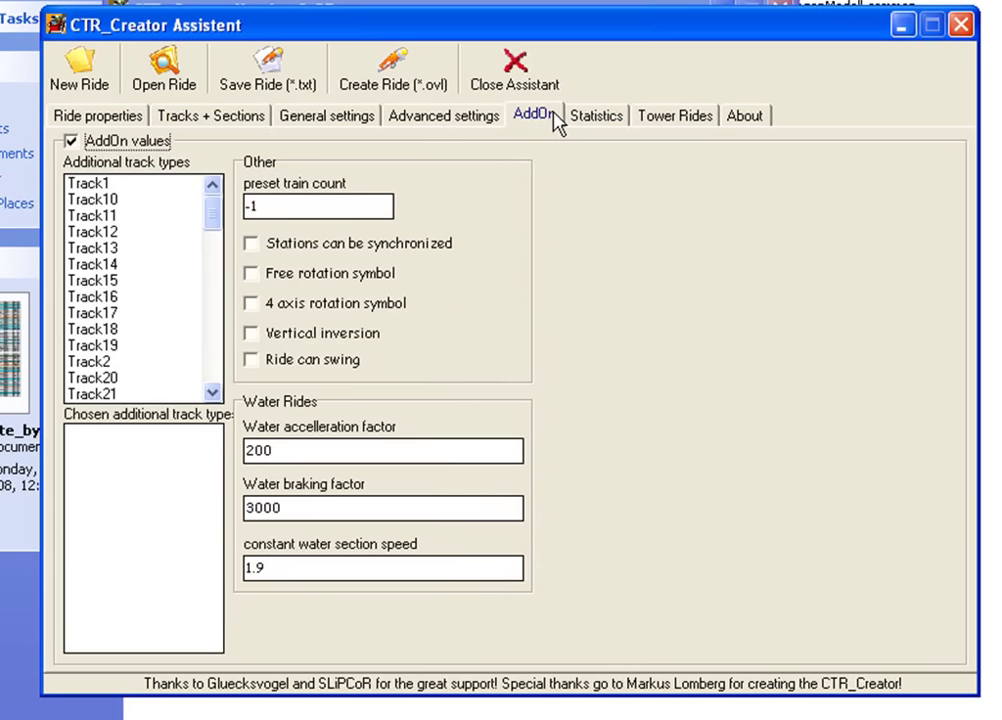
left_click(596, 115)
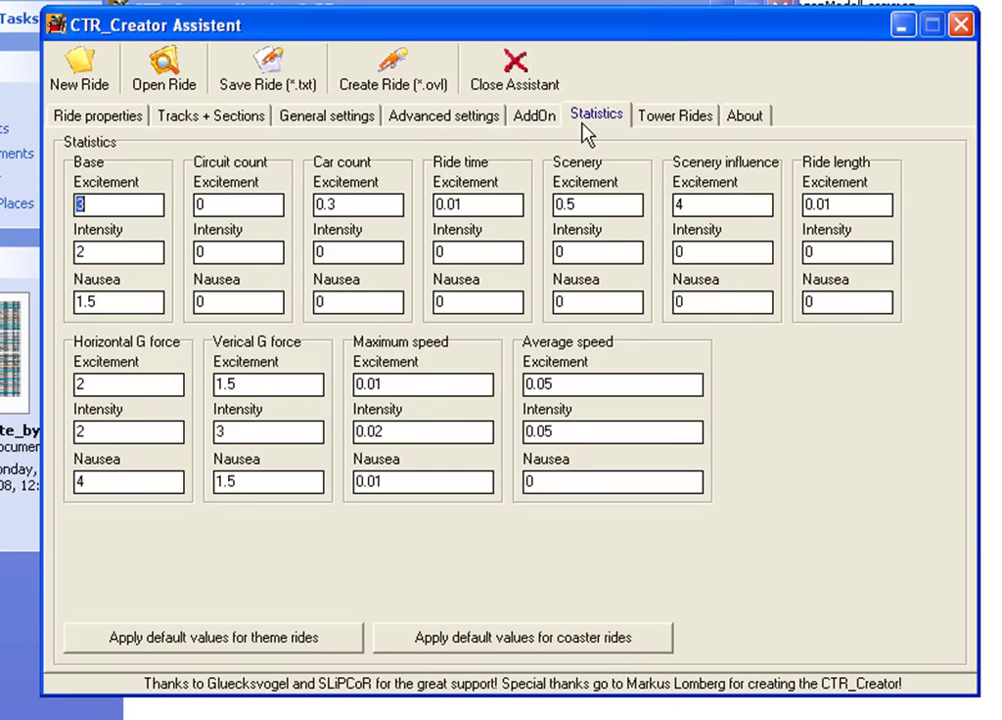
left_click(672, 115)
left_click(280, 90)
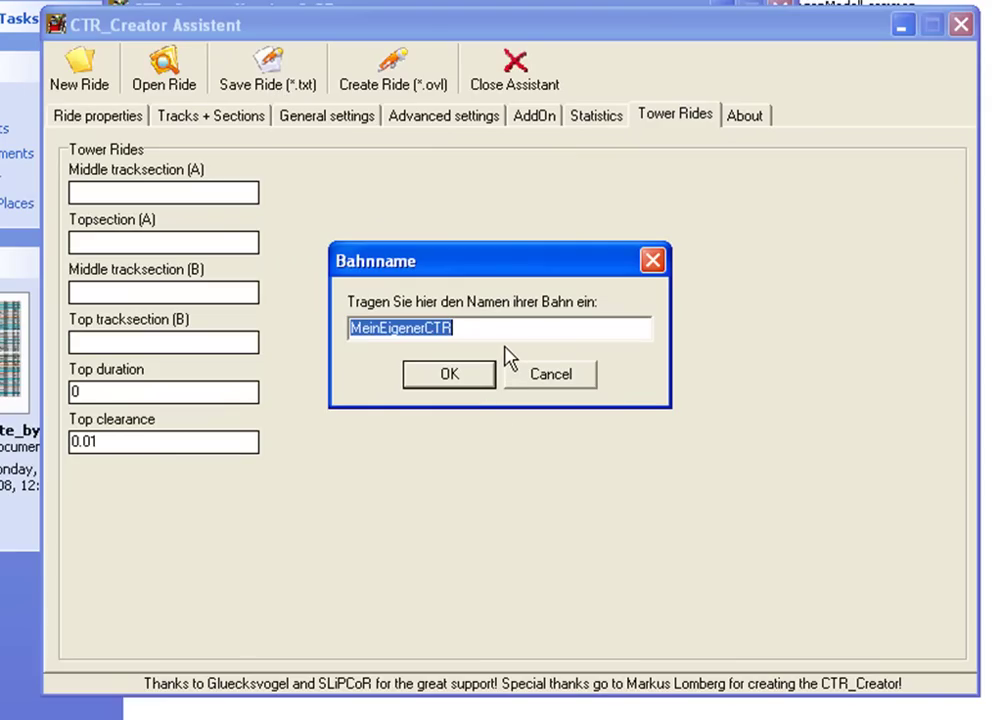
type("faaaaaaaaaaaaaaaaaaaaaaast")
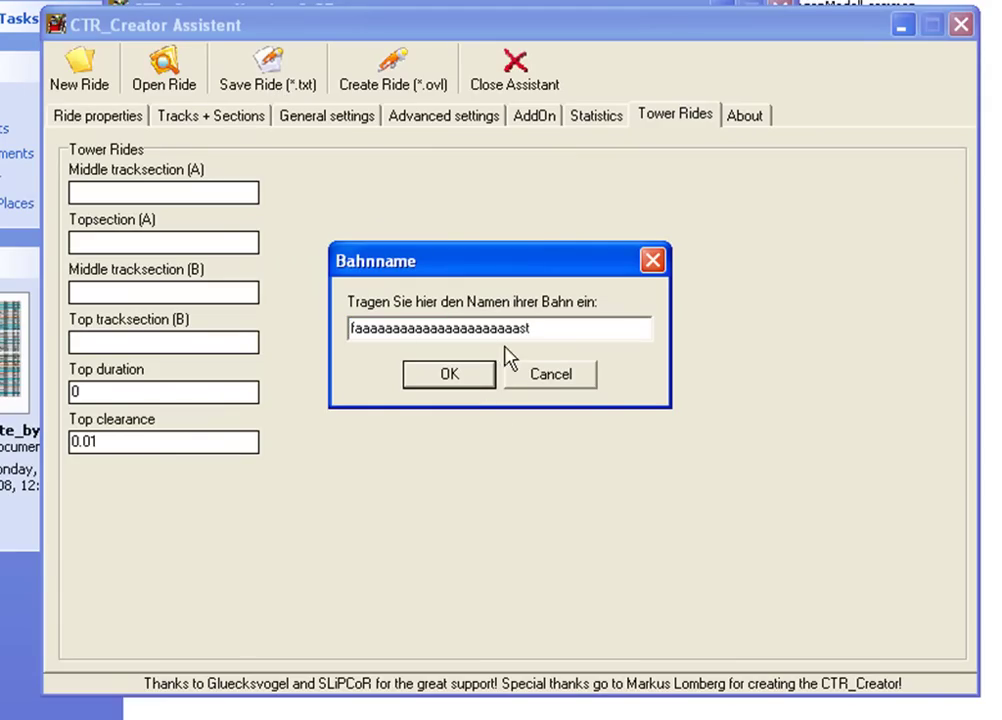
left_click(470, 380)
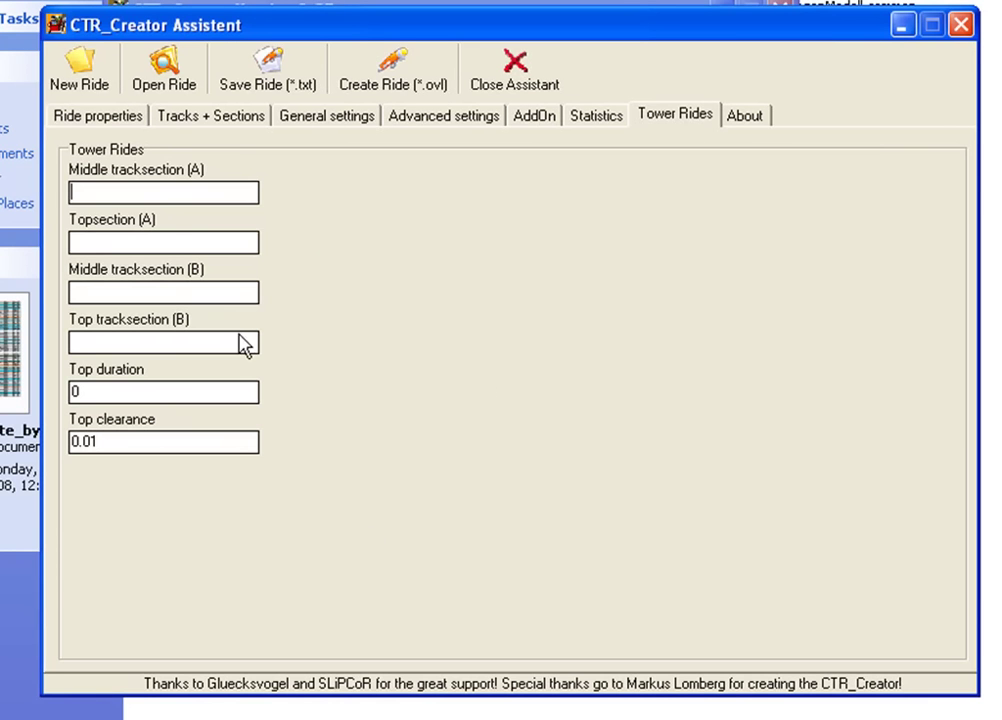
Close the assistant and CTR_Creator, then open the CTR_BahnDaten text file of the saved ride in Notepad
left_click(970, 27)
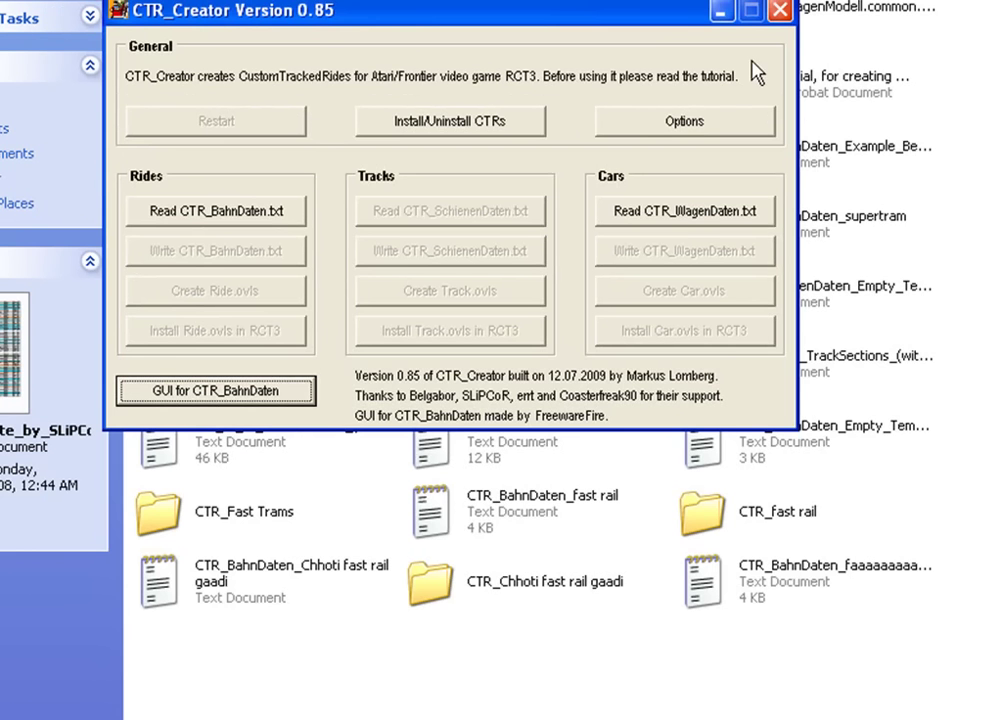
left_click(777, 15)
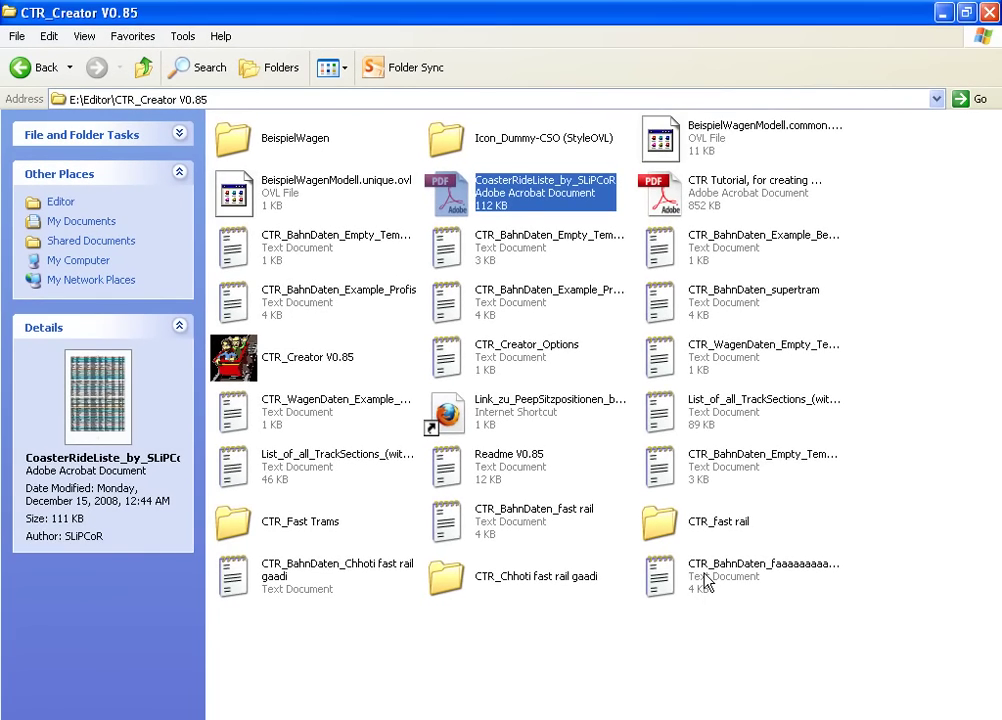
left_click(557, 711)
double_click(710, 575)
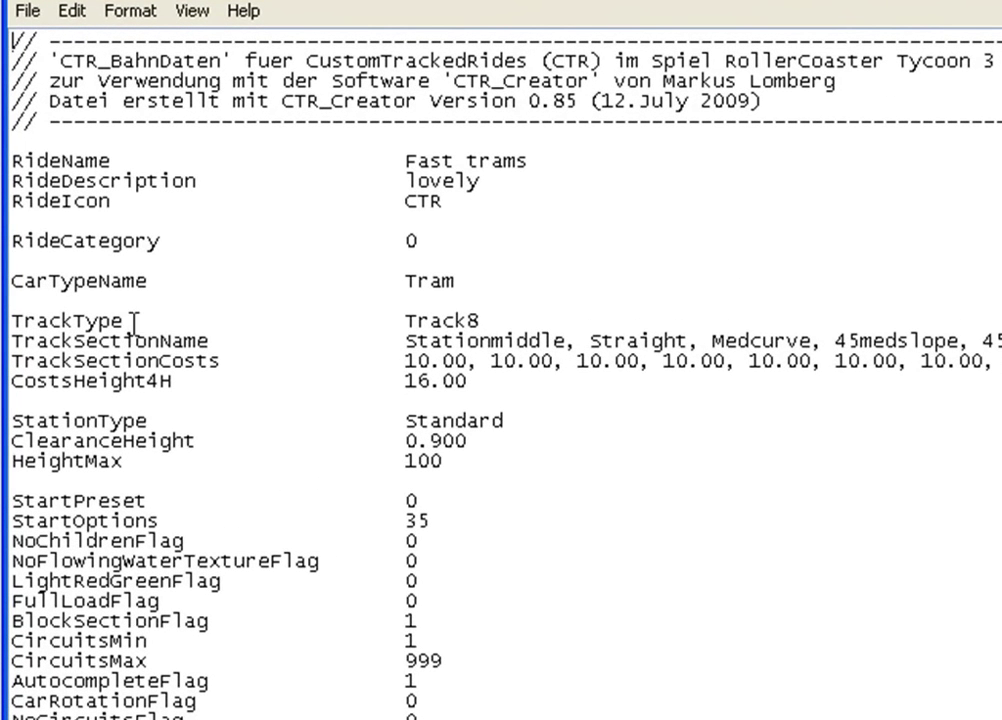
Change the TrackType value to TrackBased14, then save and close the text file
left_click_drag(244, 349, 543, 339)
left_click(481, 318)
key("BackSpace")
type("Based")
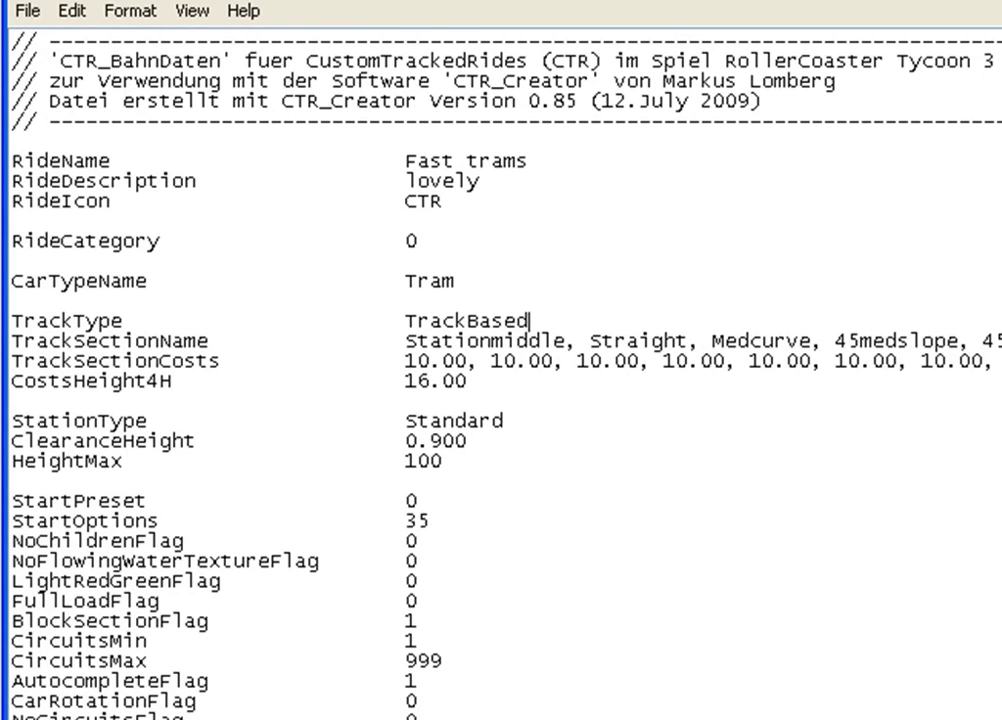
type("14")
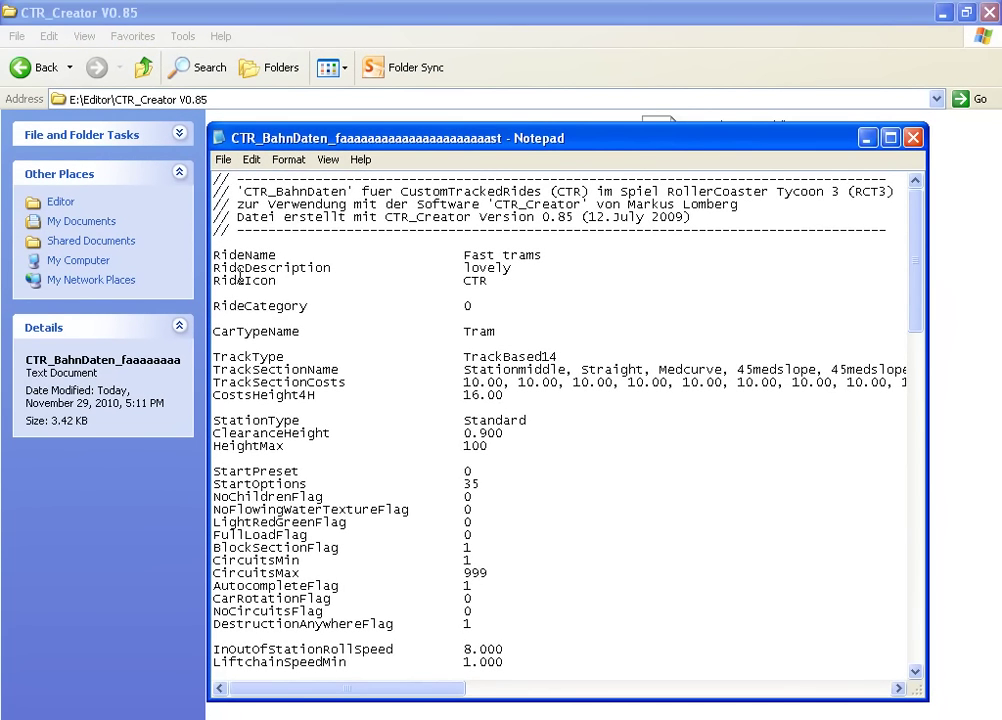
left_click(223, 159)
left_click(237, 212)
left_click(913, 138)
left_click(626, 690)
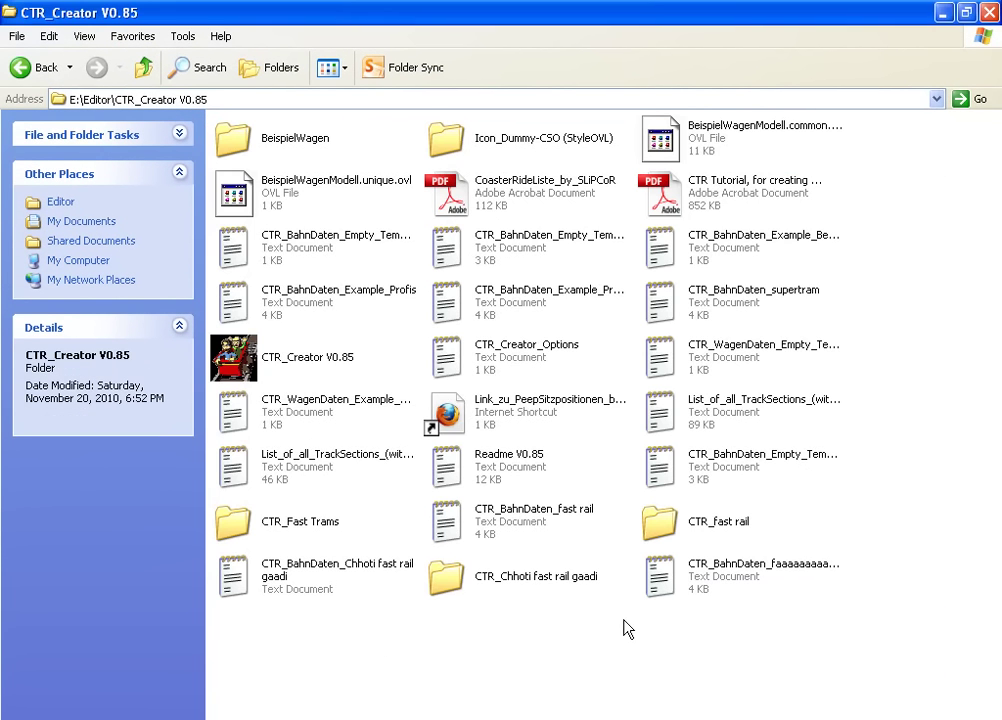
Relaunch CTR_Creator and read in the edited CTR_BahnDaten text file of the ride
double_click(312, 362)
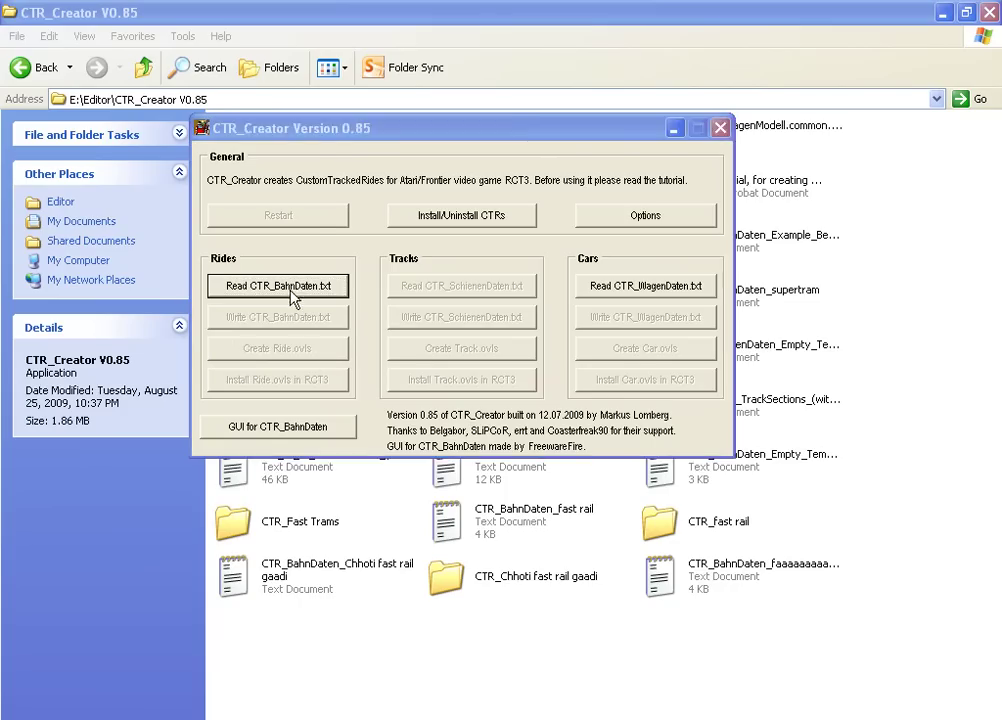
left_click(288, 286)
double_click(479, 457)
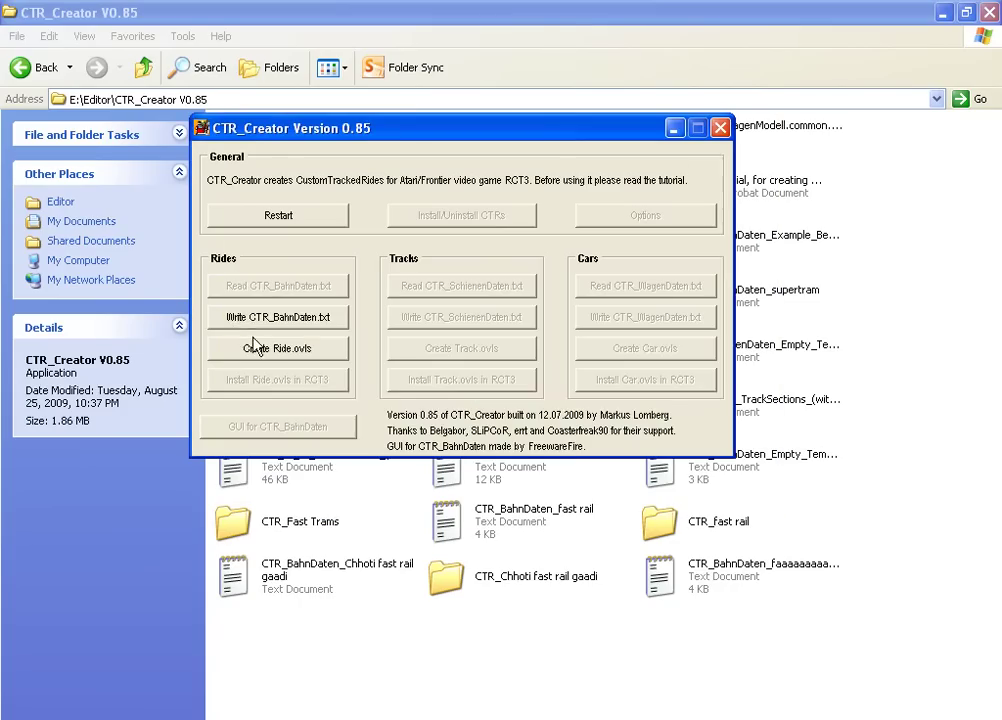
Overwrite the ride's CTR_BahnDaten text file and create the ride's OVL files, then close CTR_Creator
left_click(268, 317)
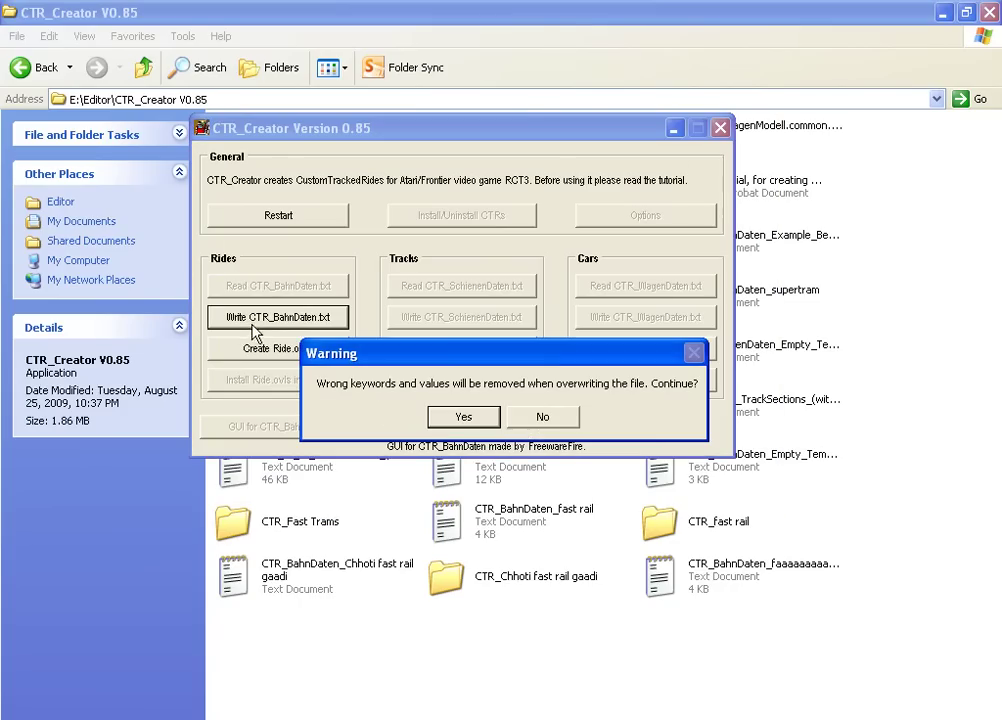
left_click(463, 417)
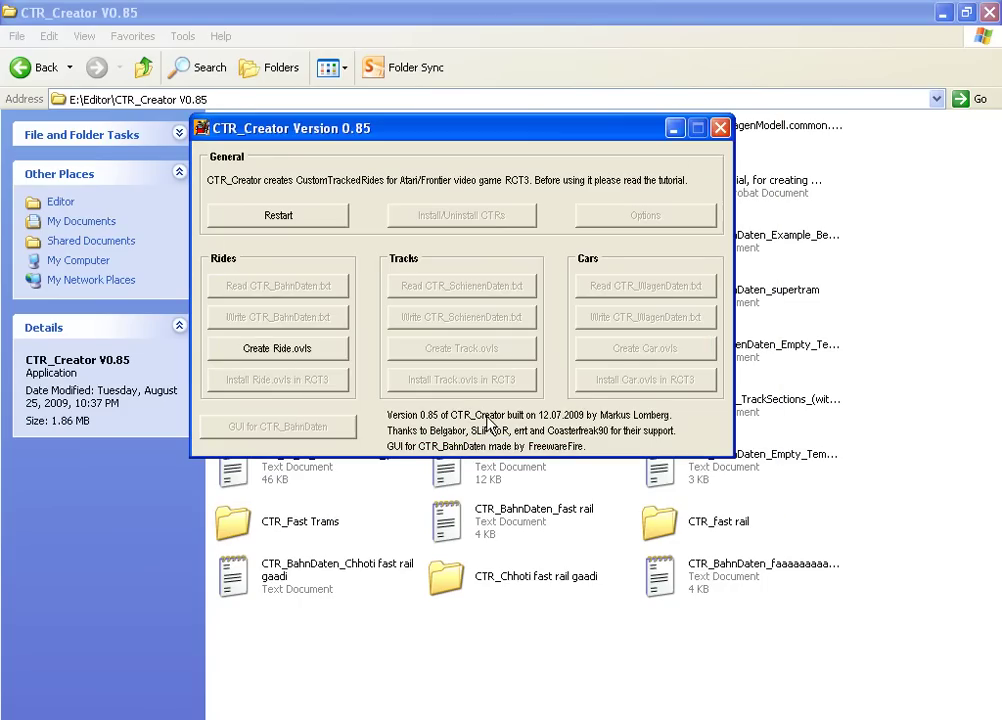
left_click(318, 358)
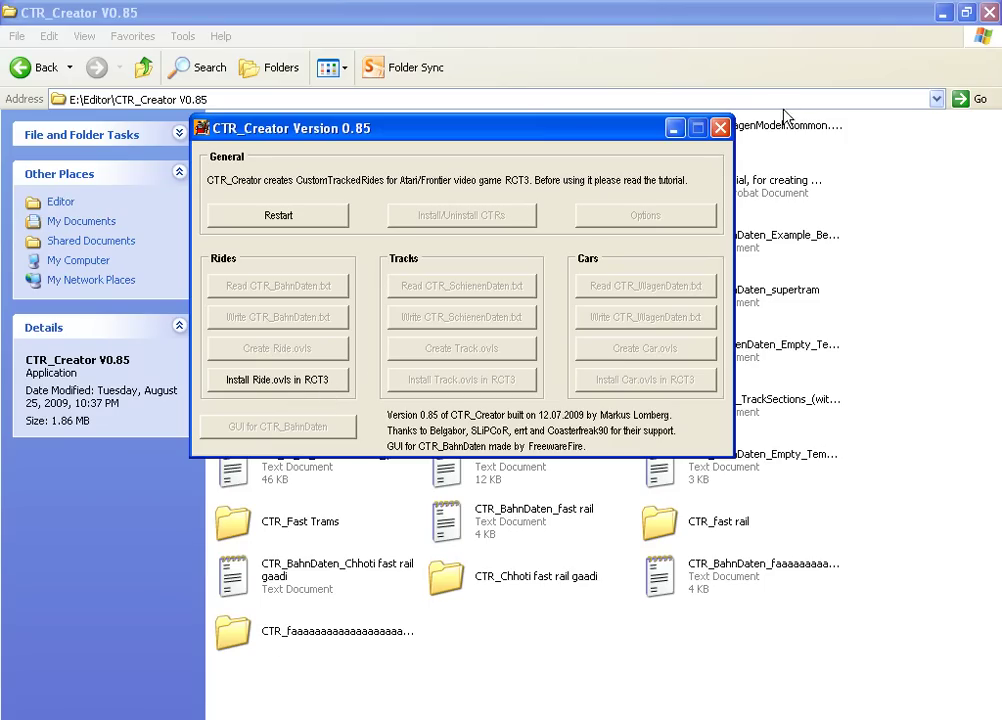
left_click(719, 127)
Delete the newly created CTR_faaaa… ride folder and close the CTR_Creator V0.85 folder window
left_click(398, 636)
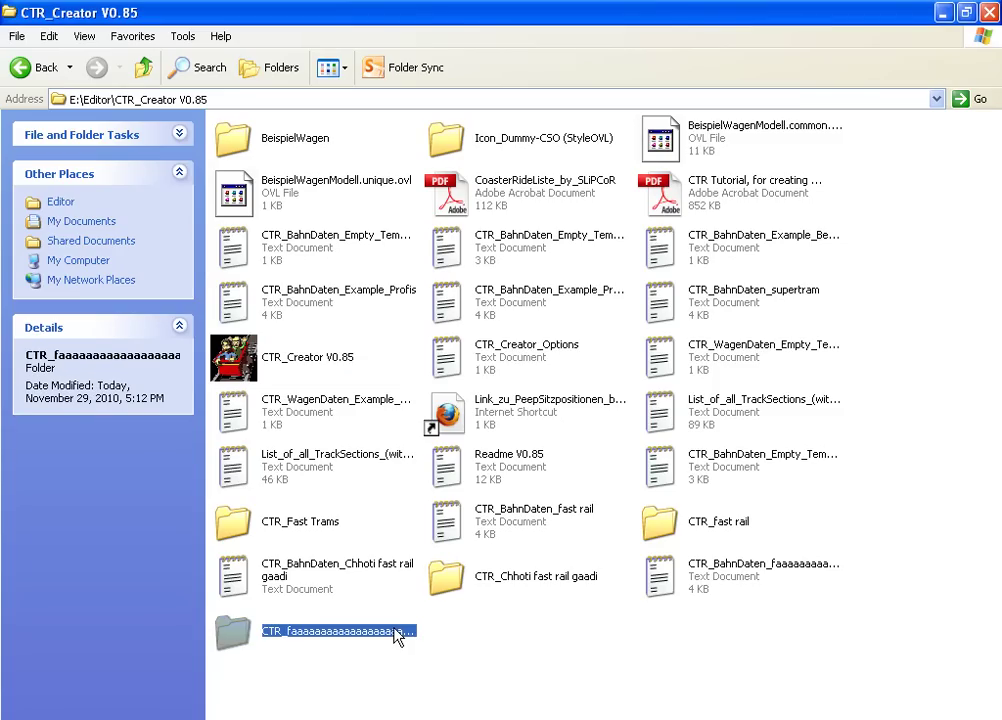
key("Delete")
key("Return")
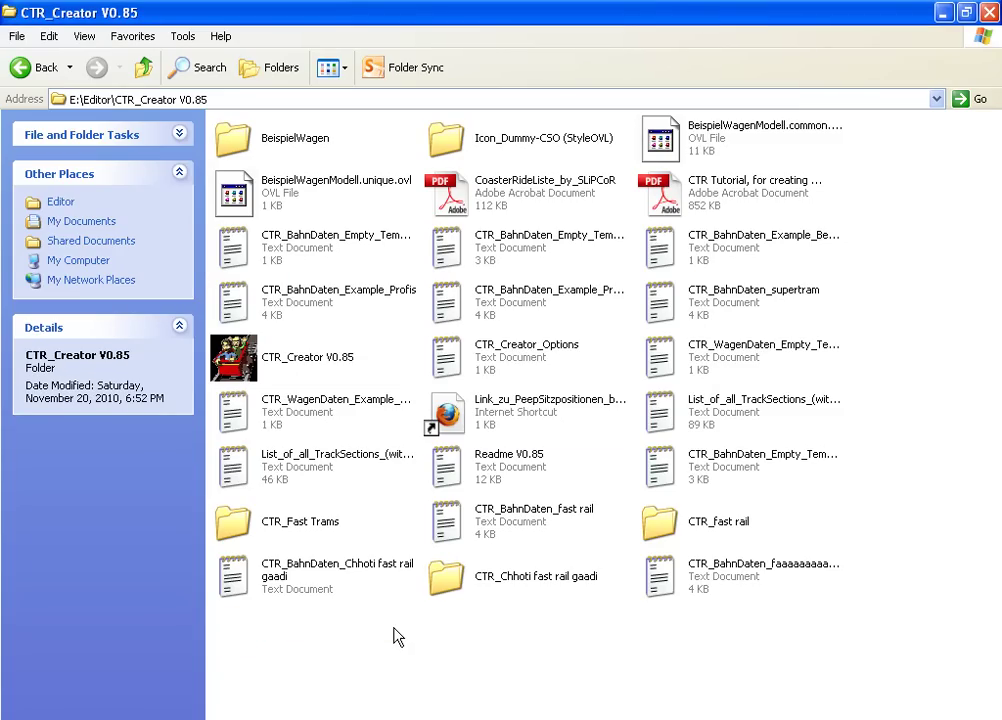
key("alt+F4")
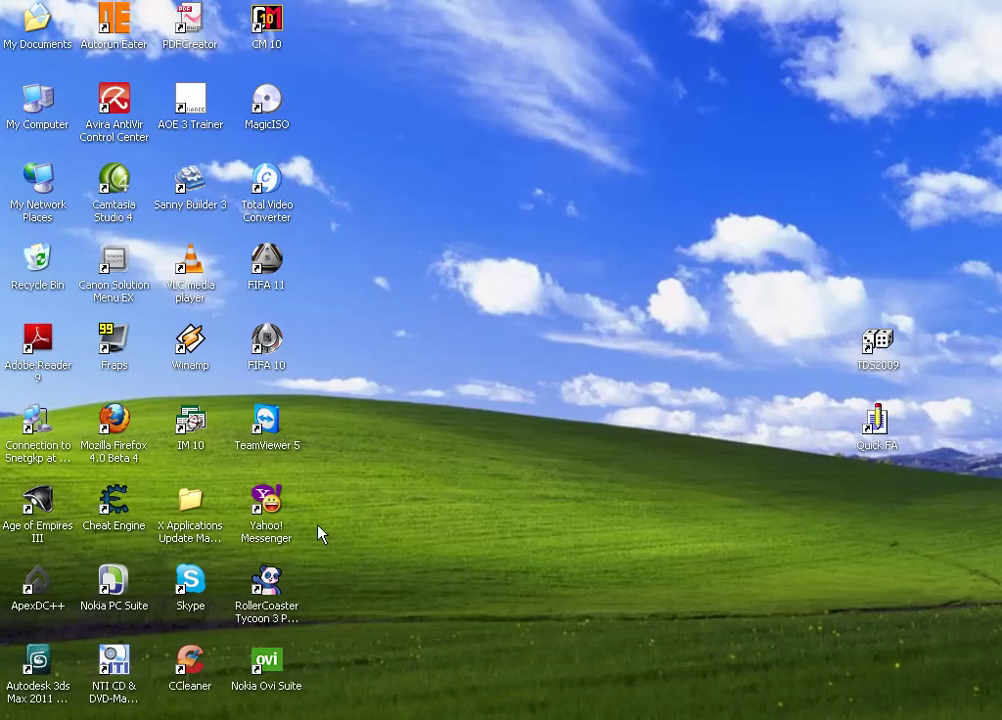